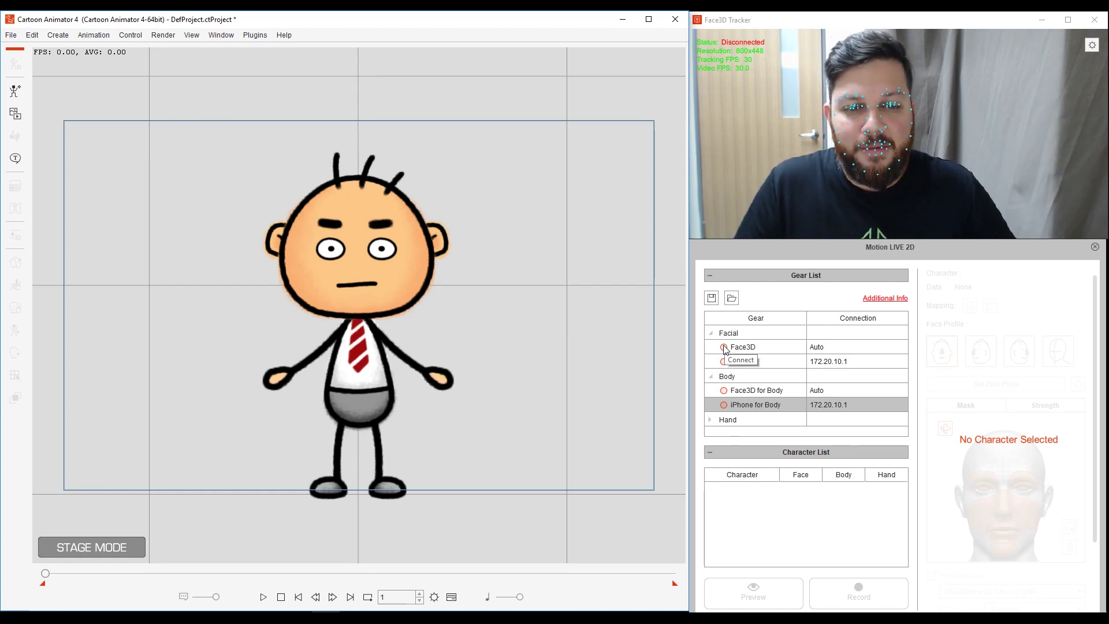
Connect the Face3D and Face3D for Body gears, then collapse and re-expand the Character List.
left_click(724, 347)
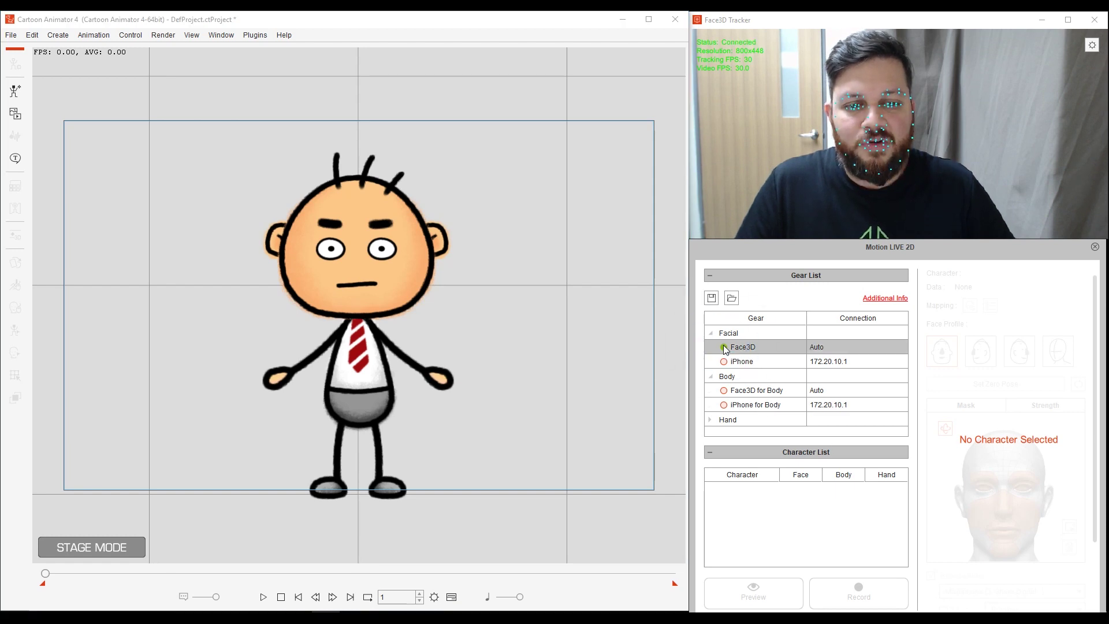
left_click(724, 391)
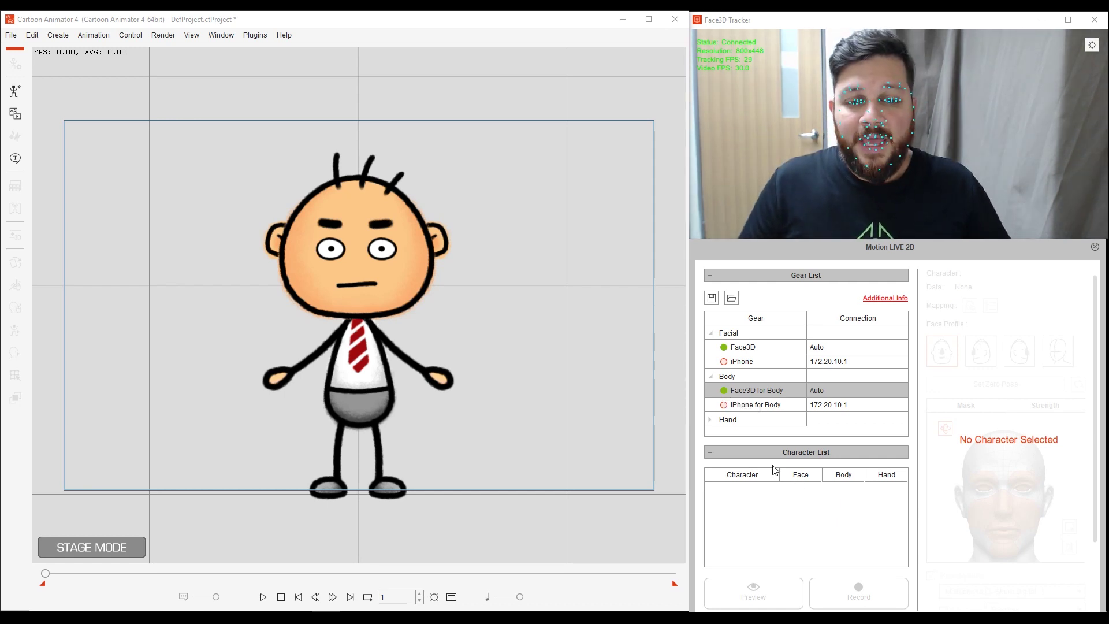
left_click(775, 452)
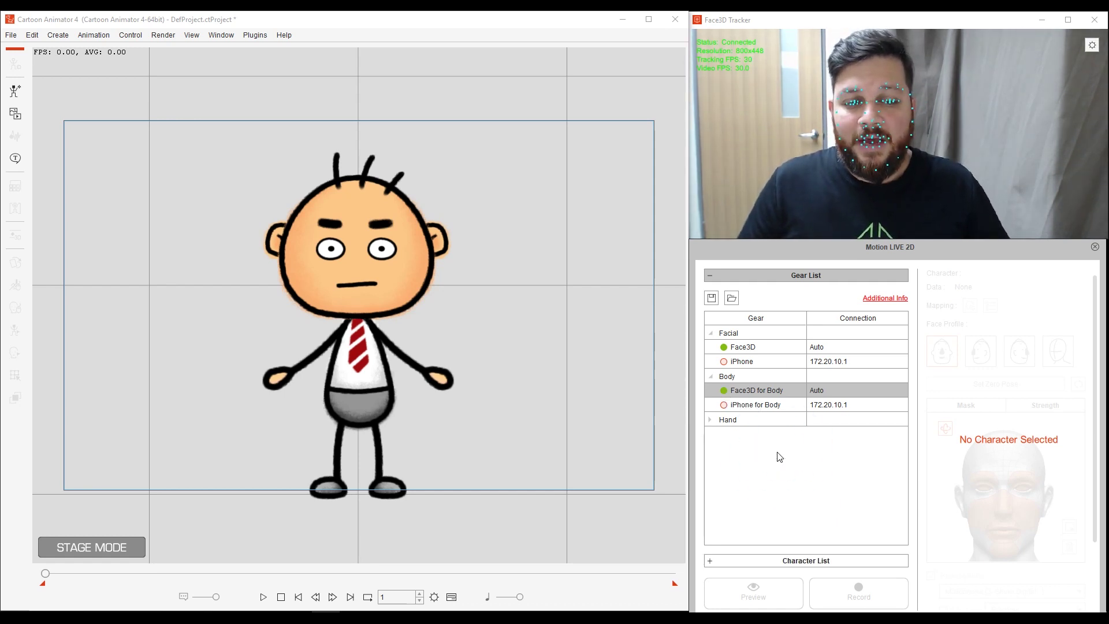
left_click(790, 557)
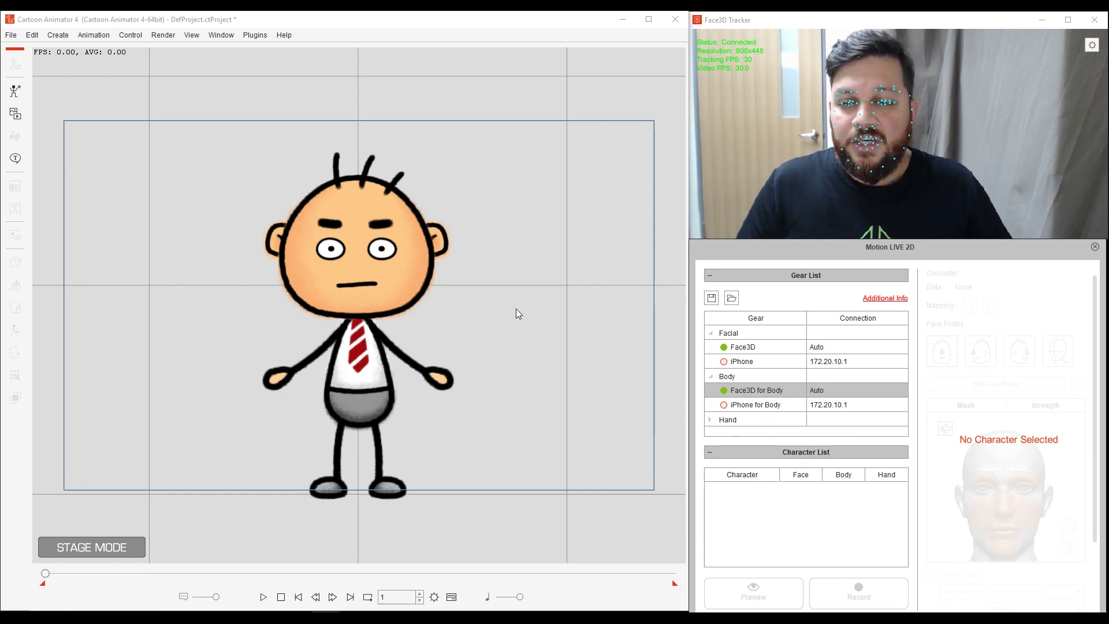
Select Ted_F on stage and assign Face3D to its Face and Face3D for Body to its Body.
left_click(359, 244)
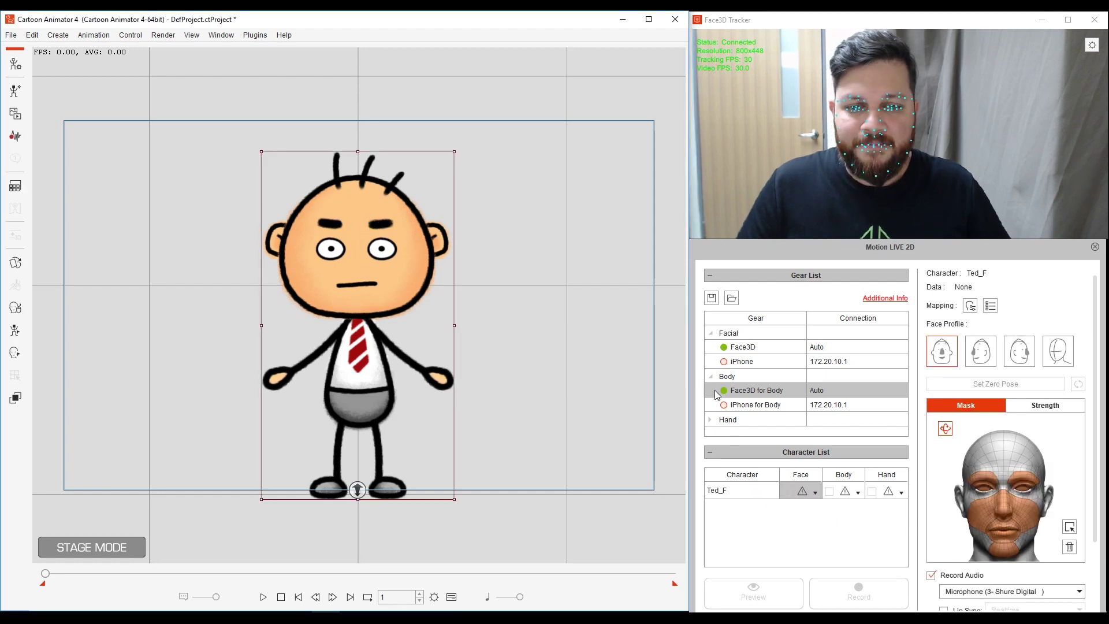
left_click(814, 493)
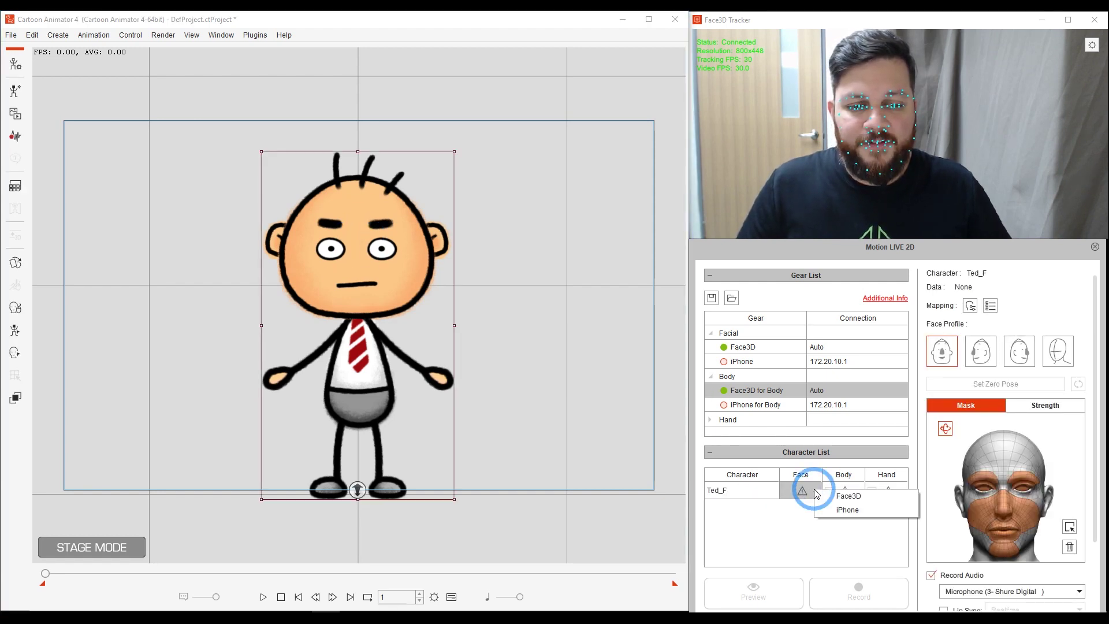
left_click(868, 498)
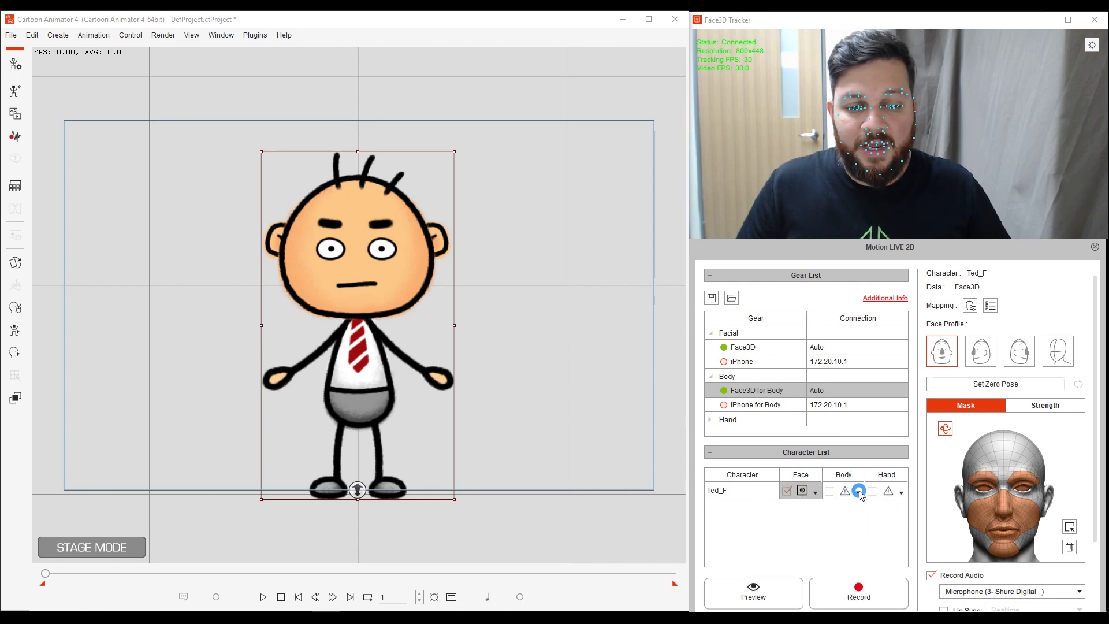
left_click(857, 492)
left_click(891, 499)
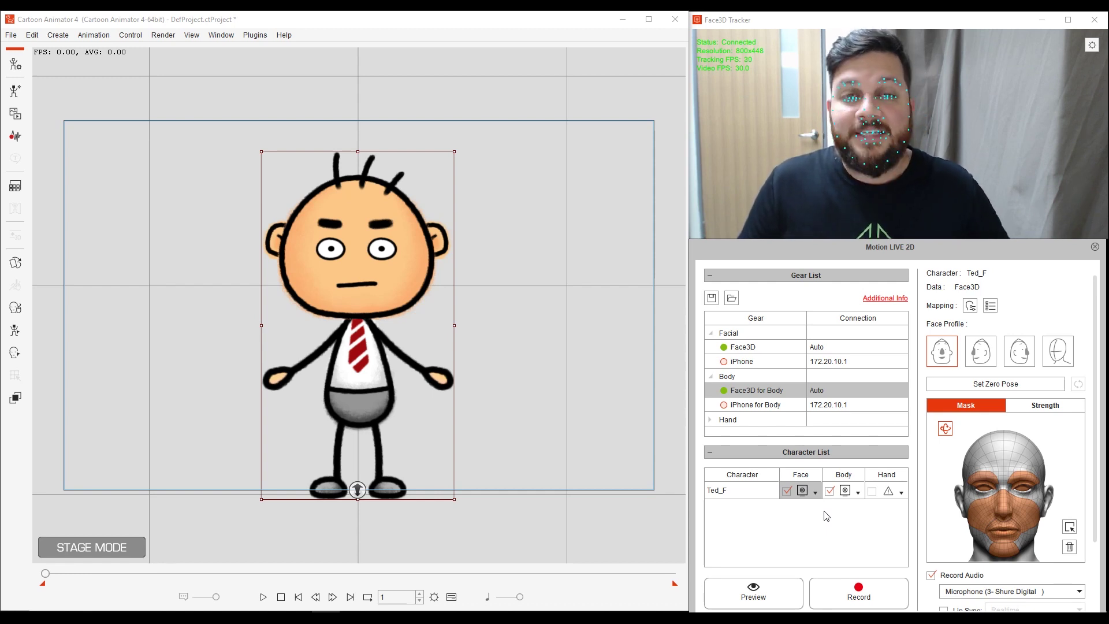
left_click(776, 591)
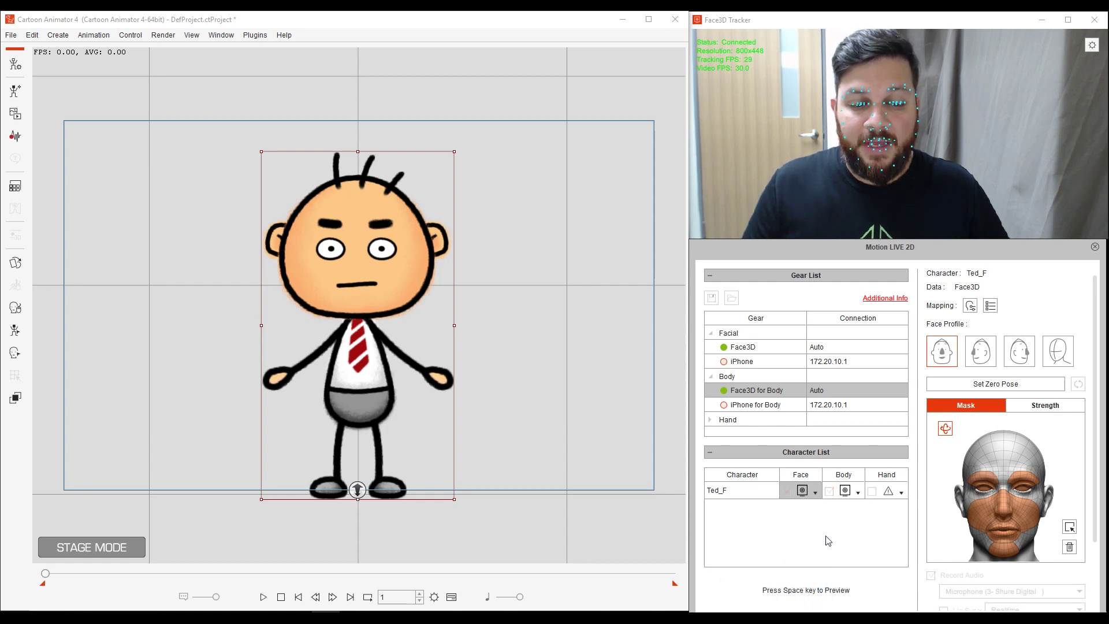
key("space")
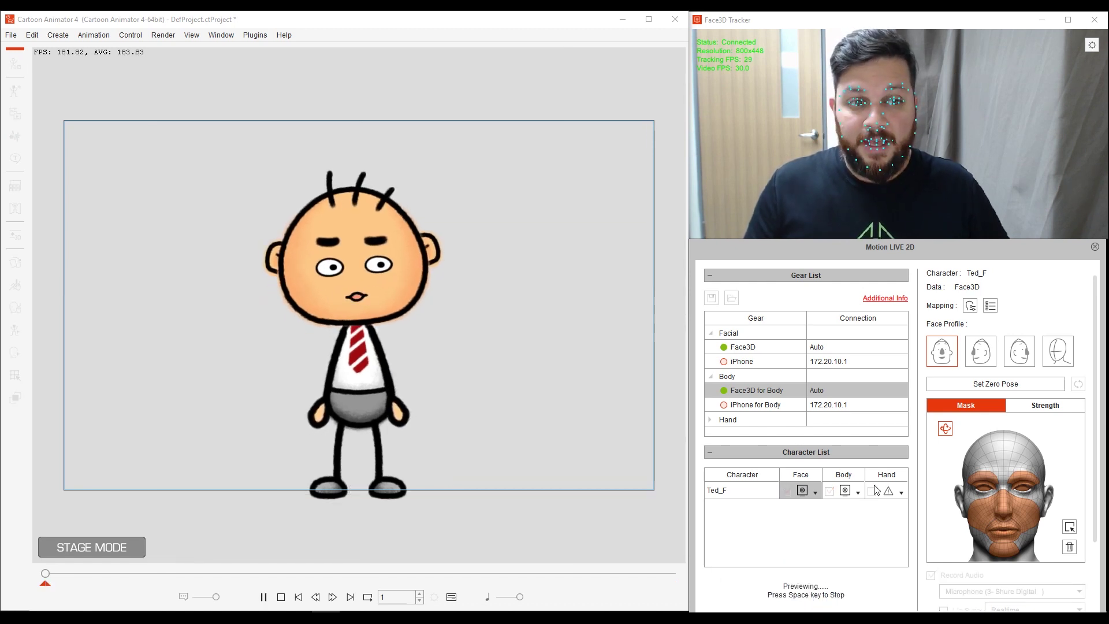
left_click(993, 387)
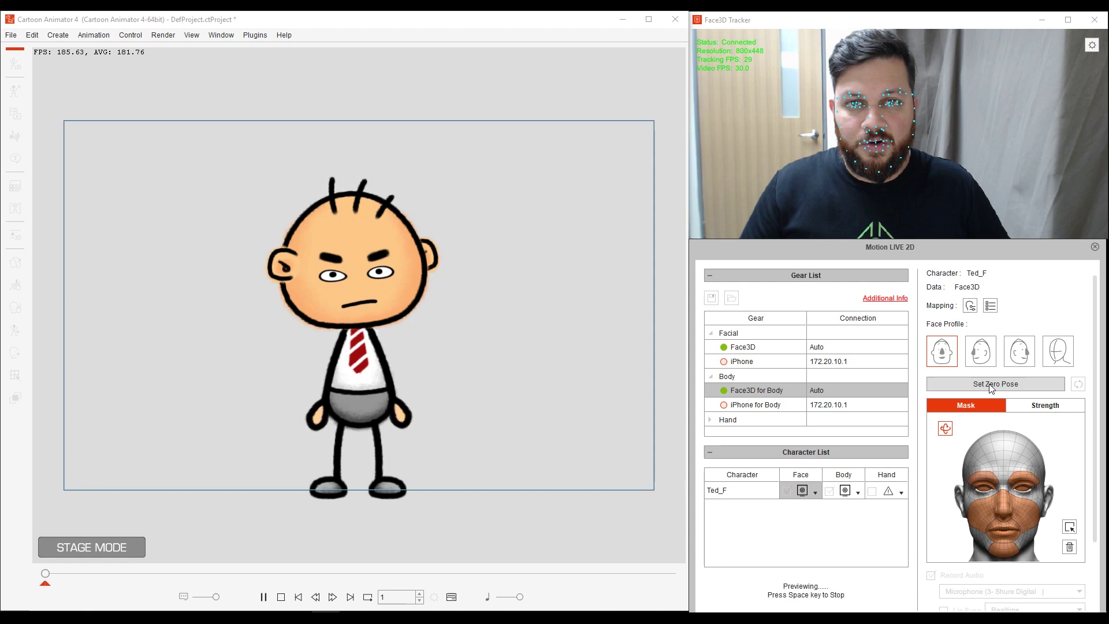
left_click(992, 387)
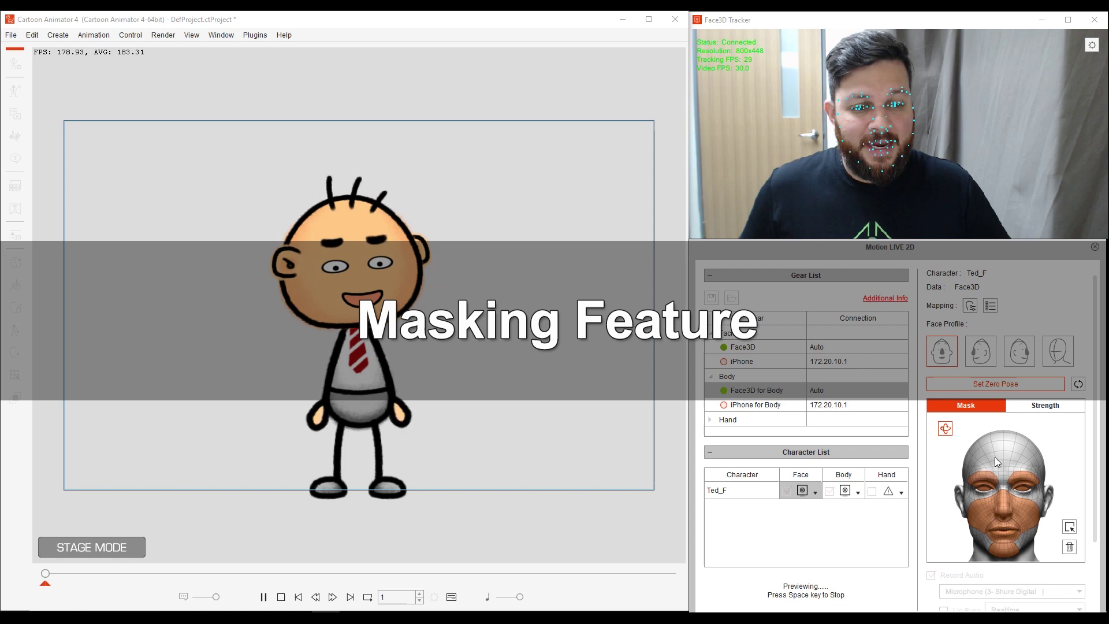
Toggle off the right eye region on the face tracking mask.
scroll(1007, 485, "down", 3)
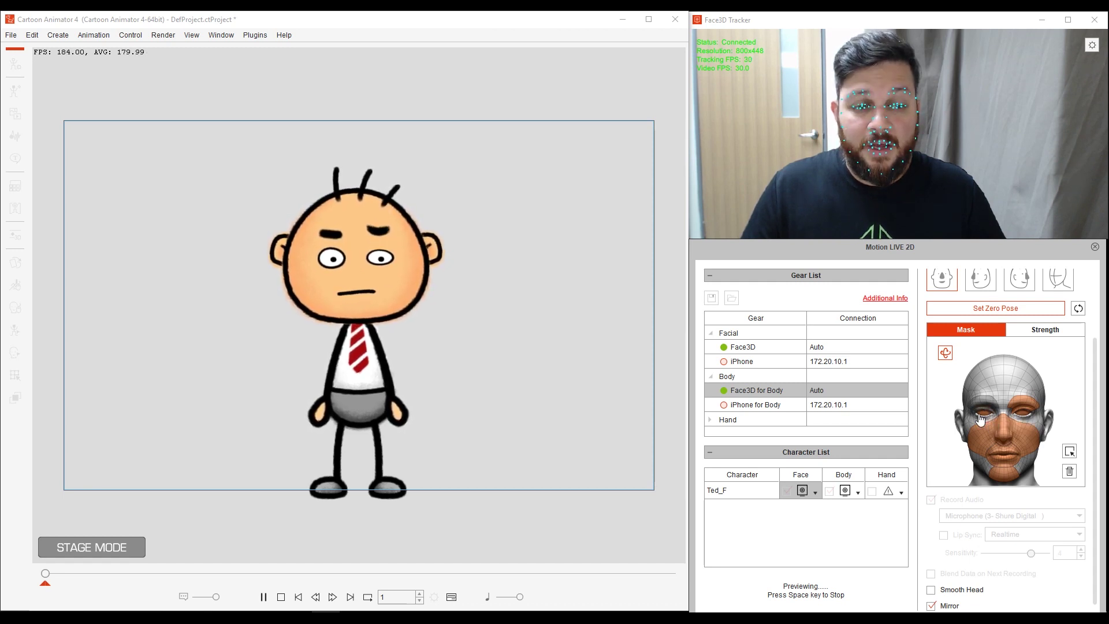
left_click(986, 417)
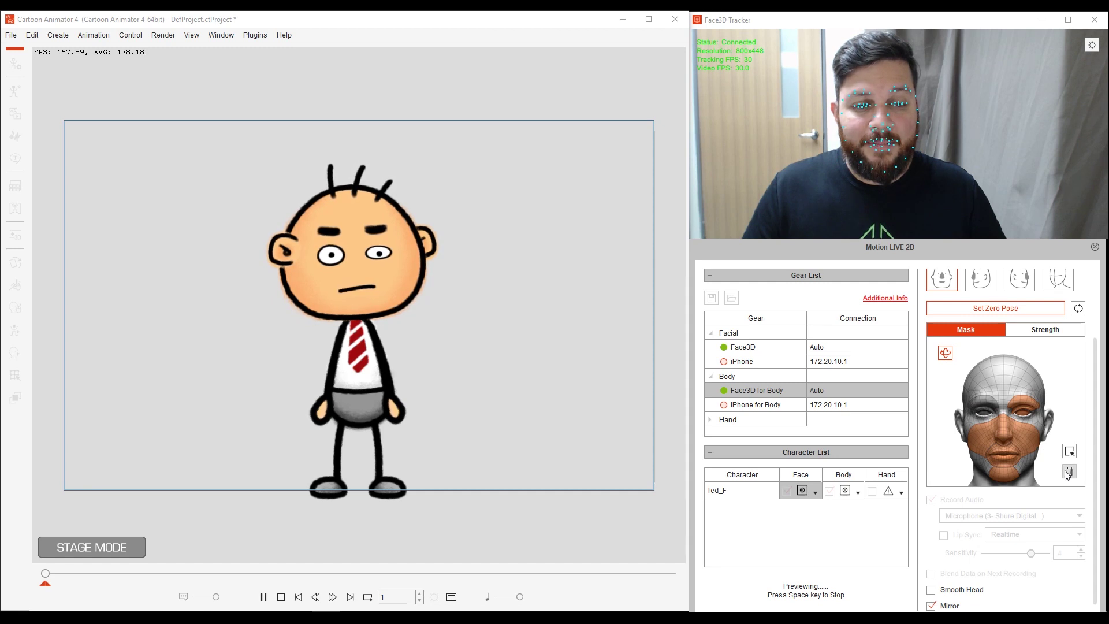
Toggle the left eye mask region and switch Head Orientation tracking off and back on.
left_click(985, 411)
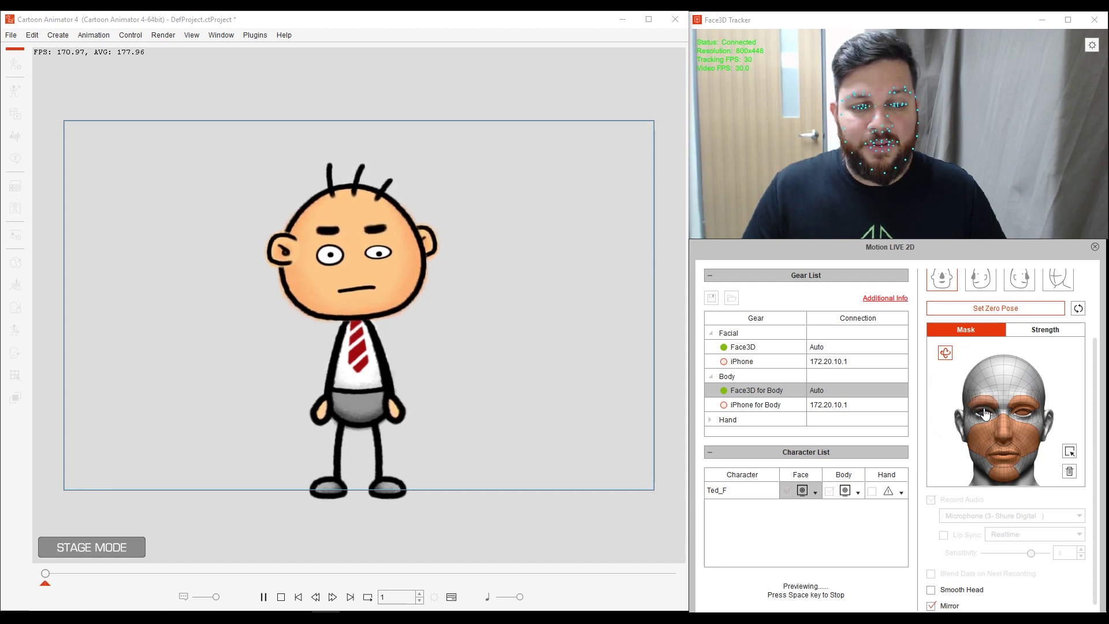
left_click(945, 354)
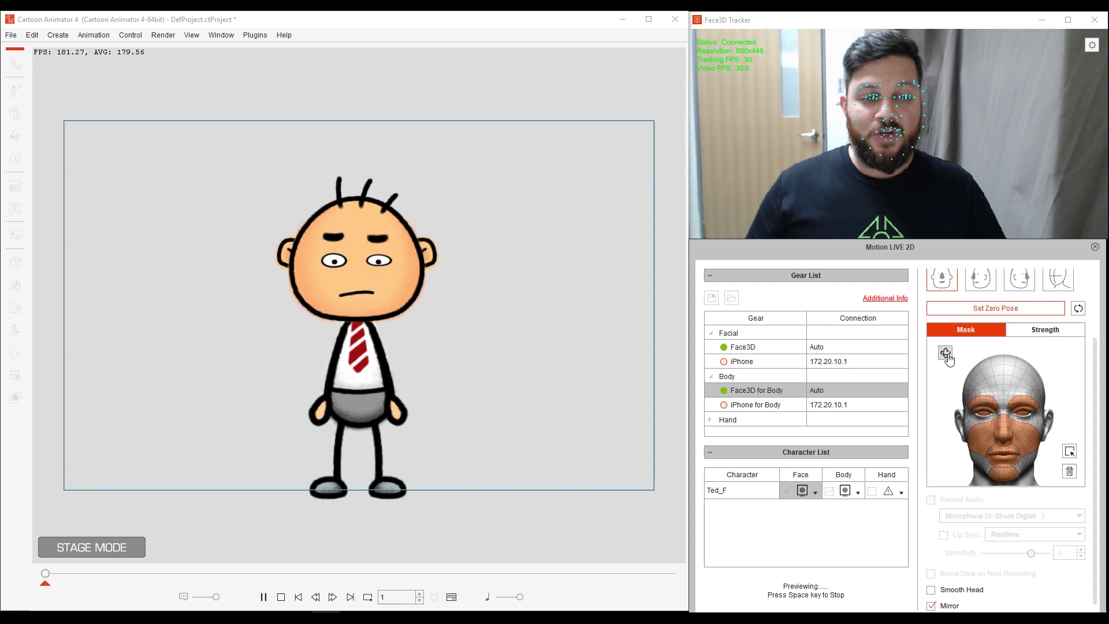
left_click(946, 353)
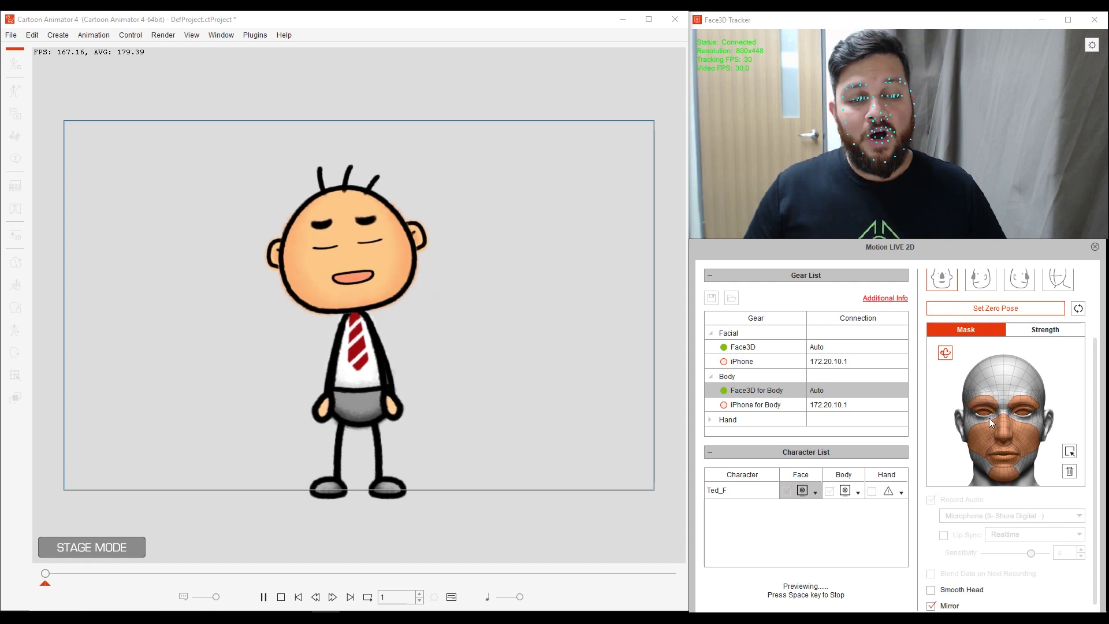
Clear the mask, select all face regions, and stop the preview.
left_click(1069, 473)
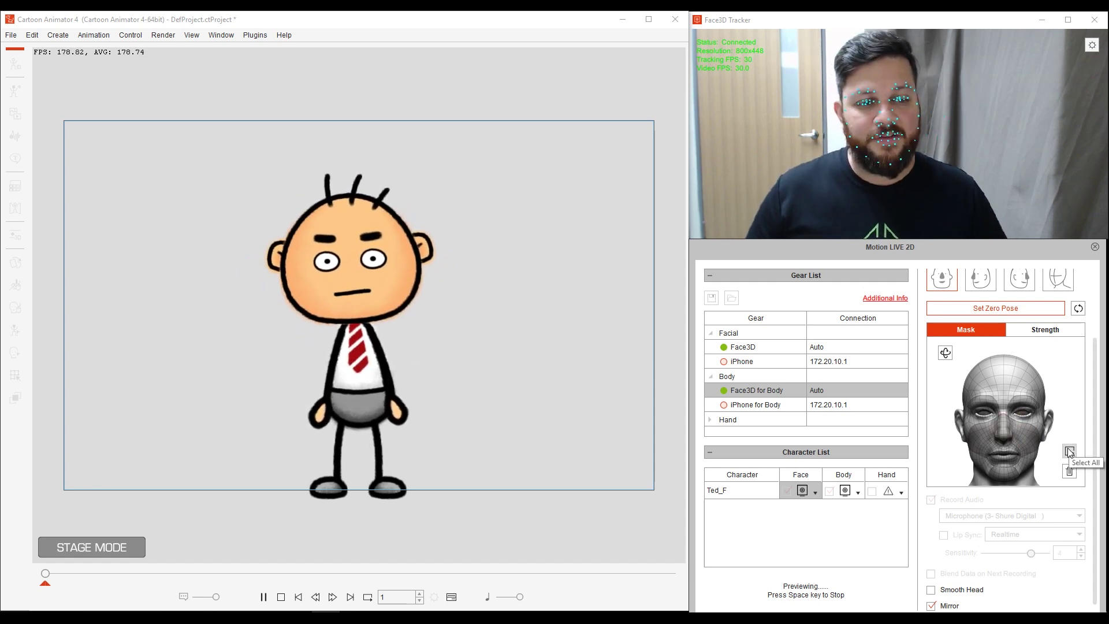
left_click(1069, 451)
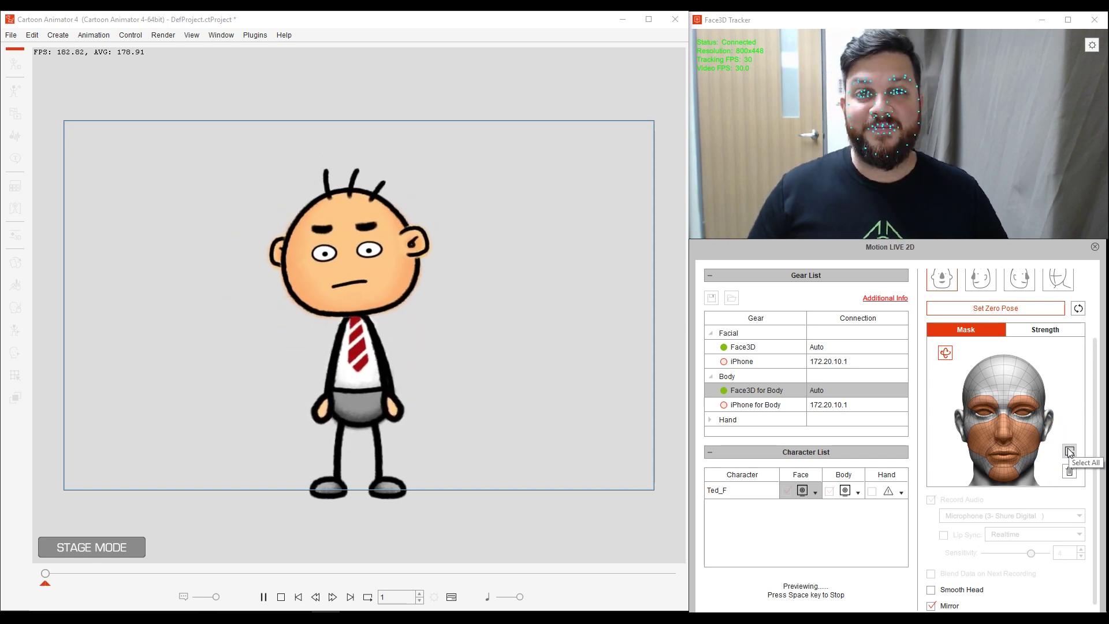
key("space")
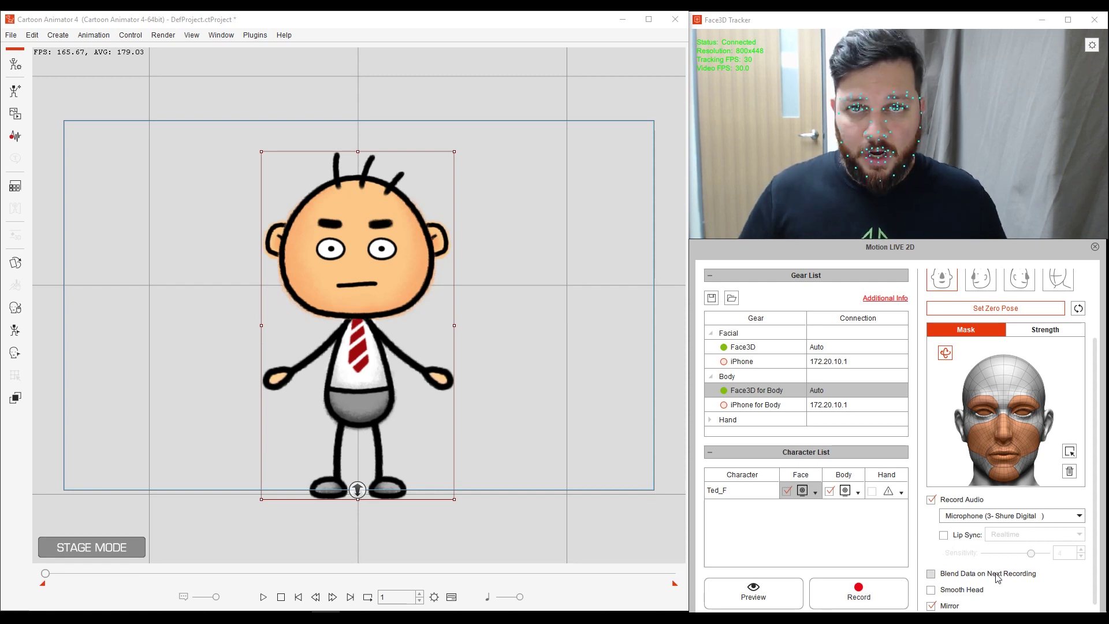
Record a roughly 392-frame webcam facial performance for Ted_F.
left_click(871, 605)
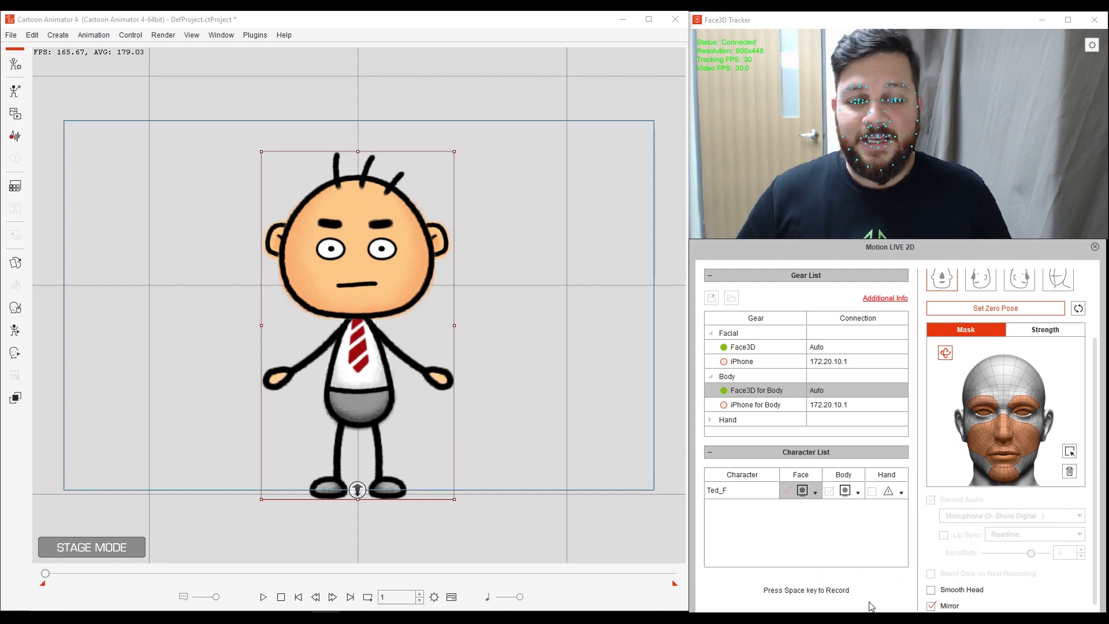
key("space")
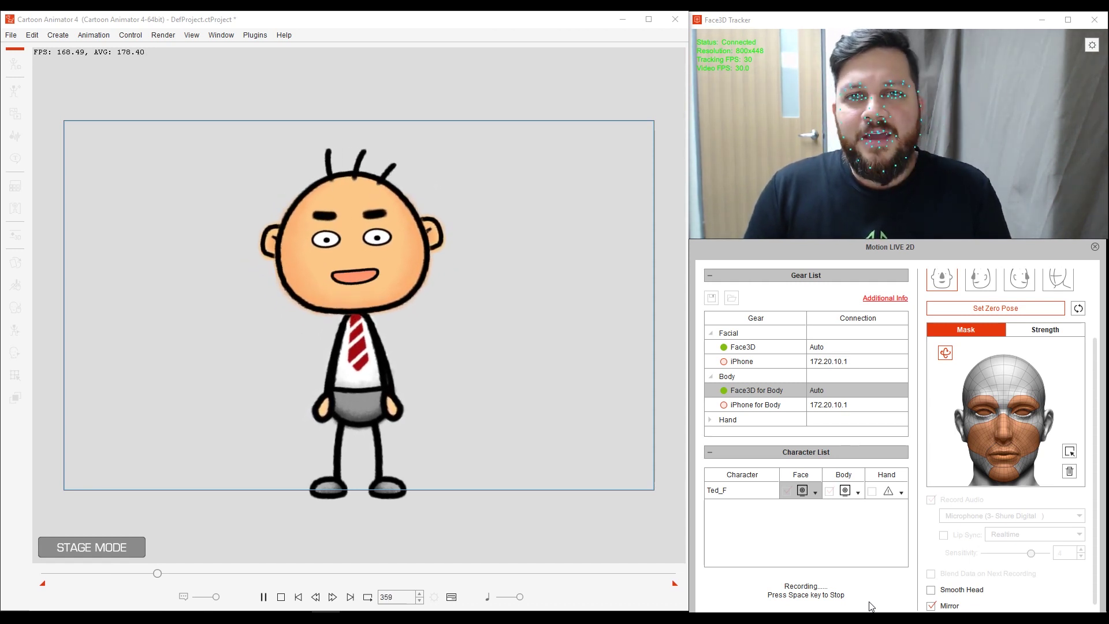
key("space")
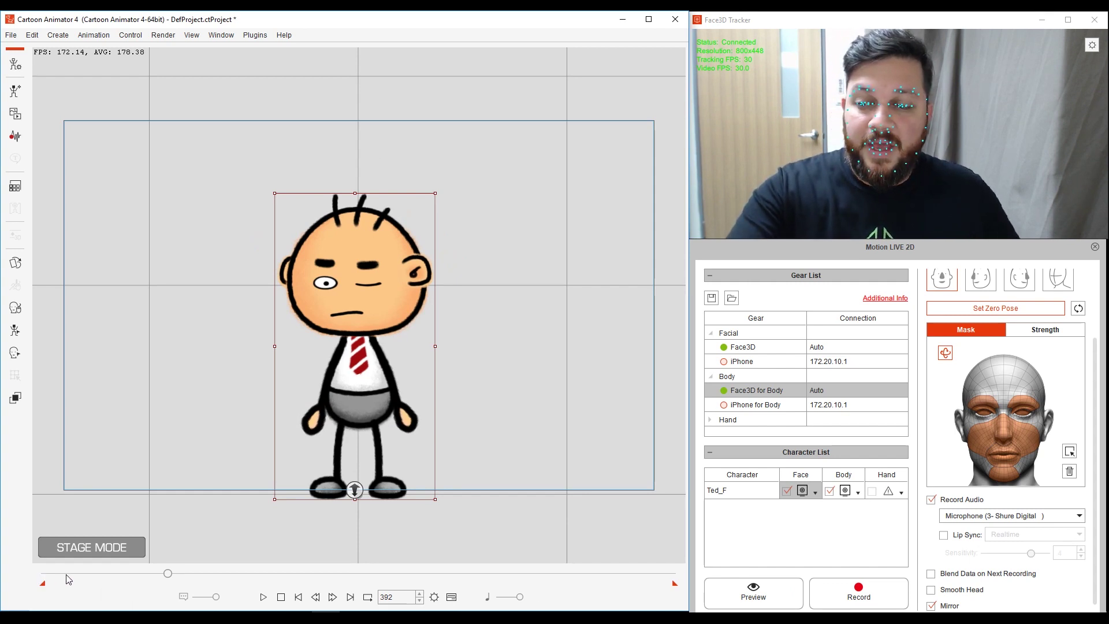
left_click_drag(168, 573, 45, 574)
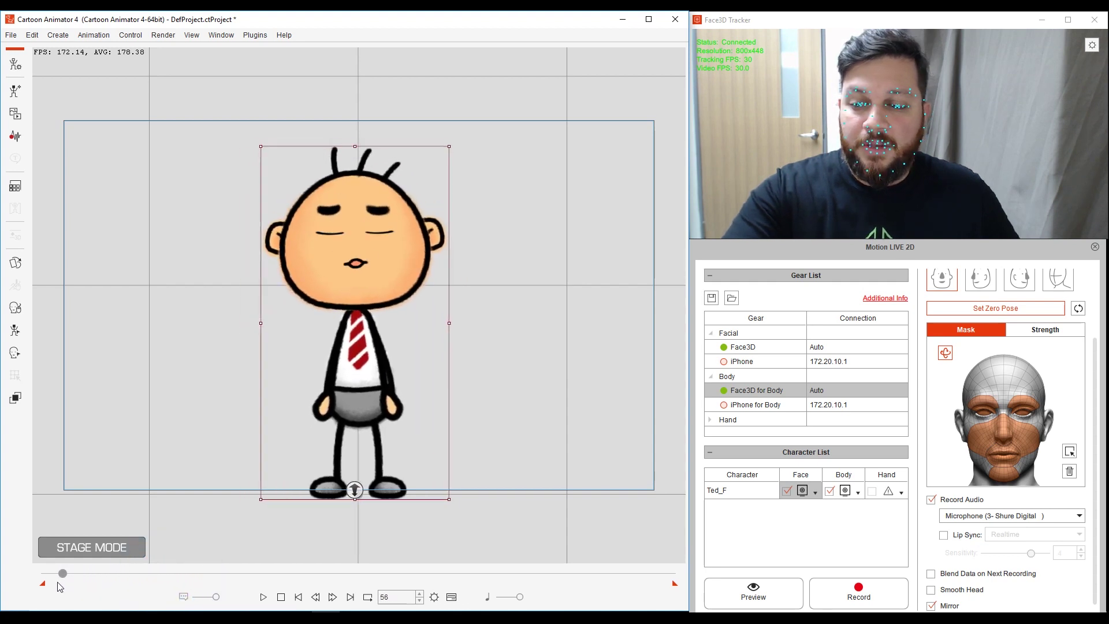
left_click(281, 598)
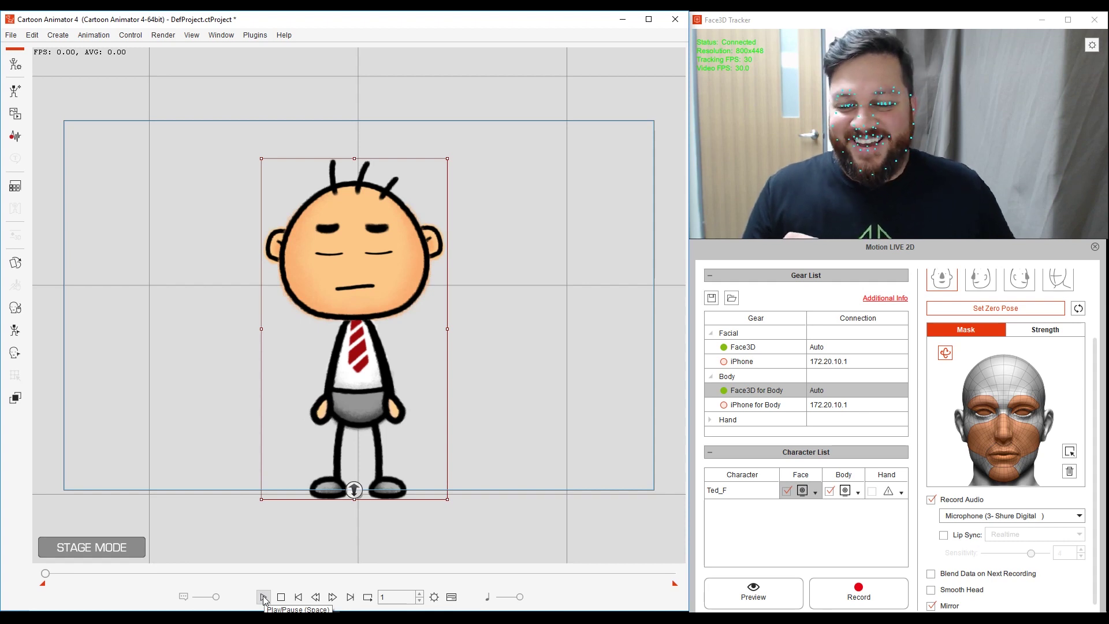
left_click(263, 598)
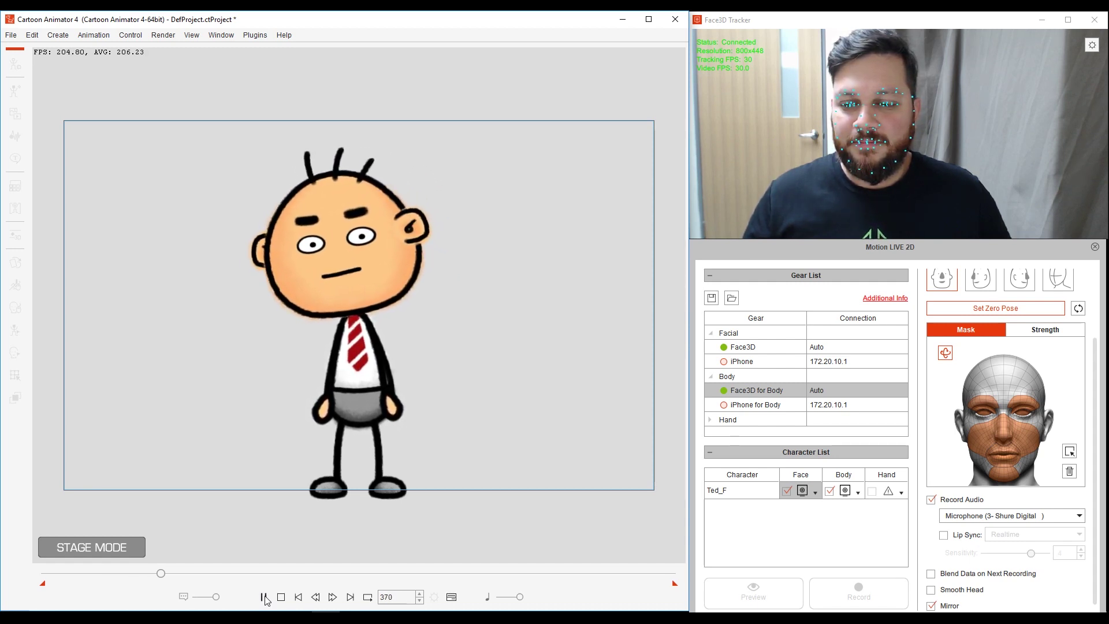
left_click(263, 597)
left_click(281, 596)
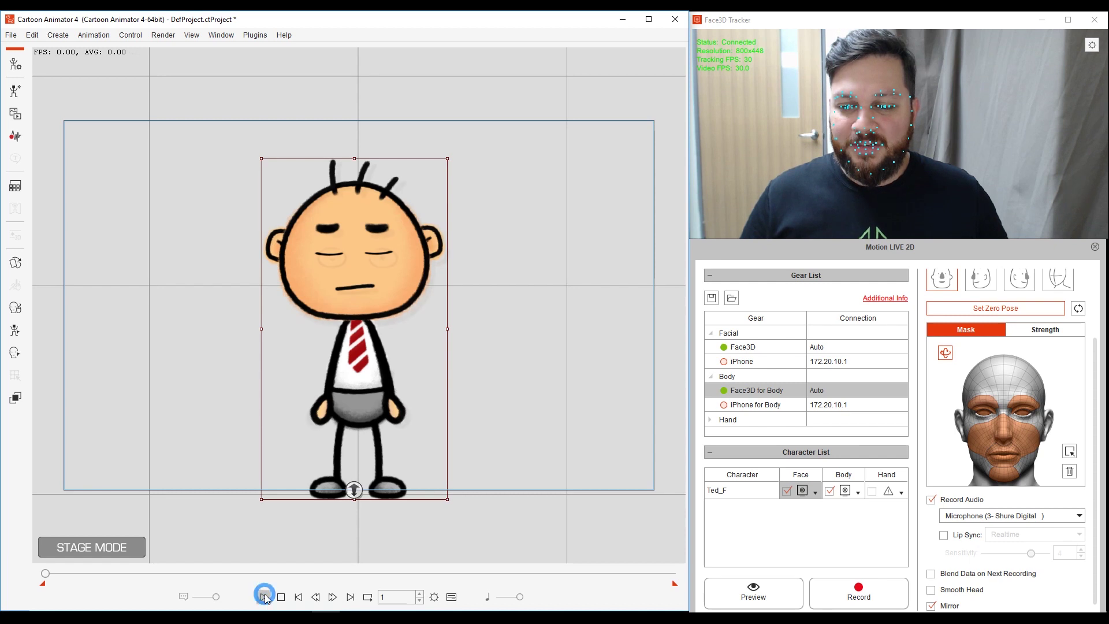
left_click(264, 597)
left_click(281, 597)
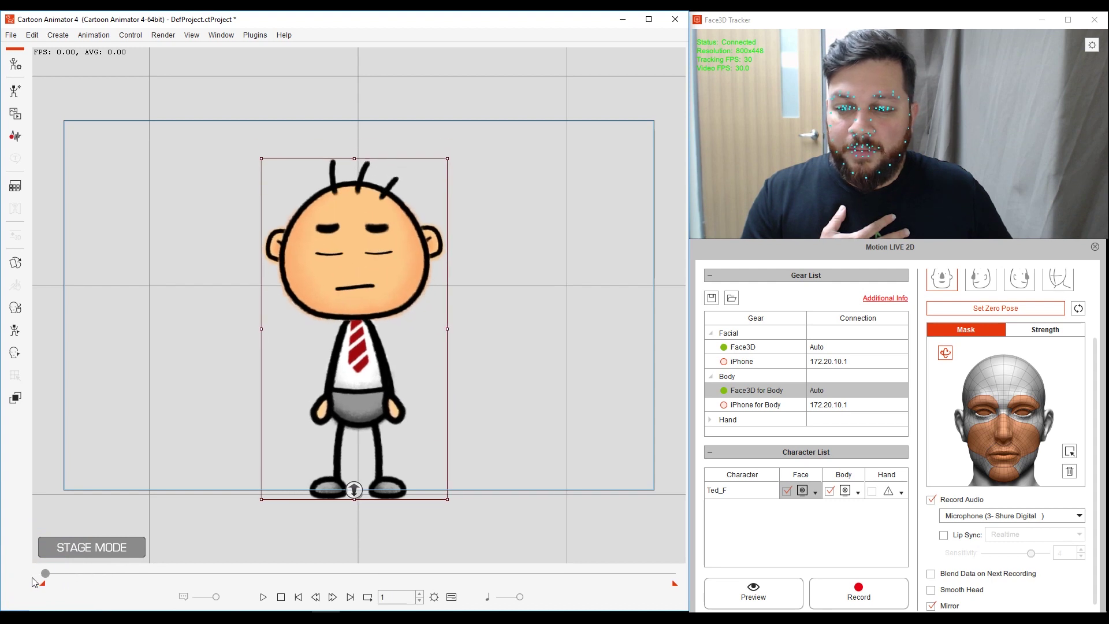
Show Ted_F's face tracks in the Timeline, zoomed out to fit the whole clip.
left_click(451, 596)
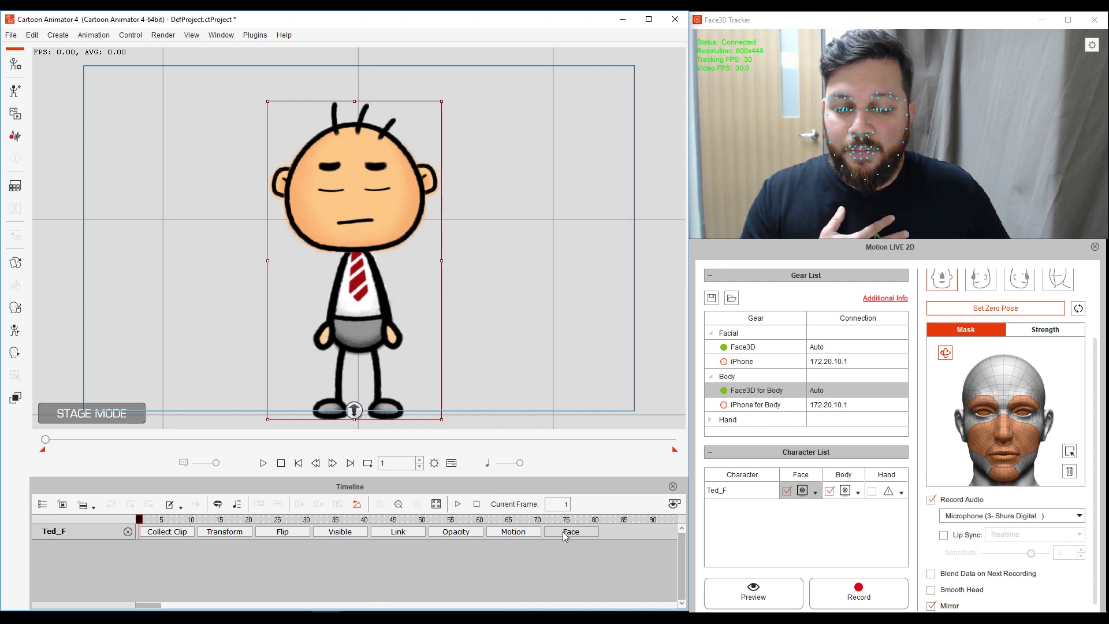
left_click(565, 532)
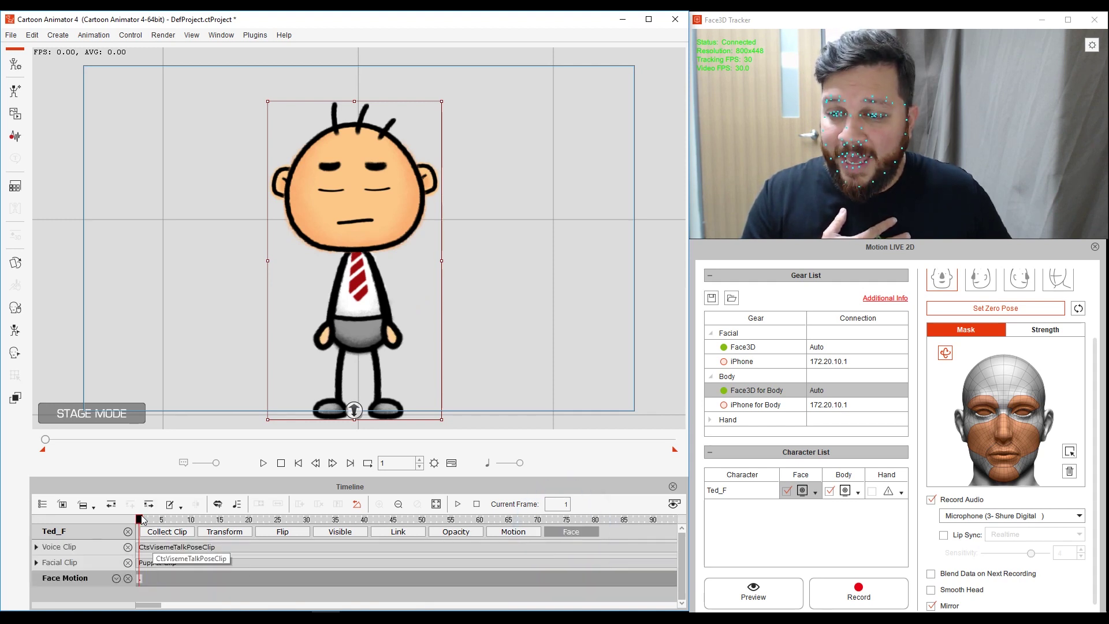
left_click(397, 505)
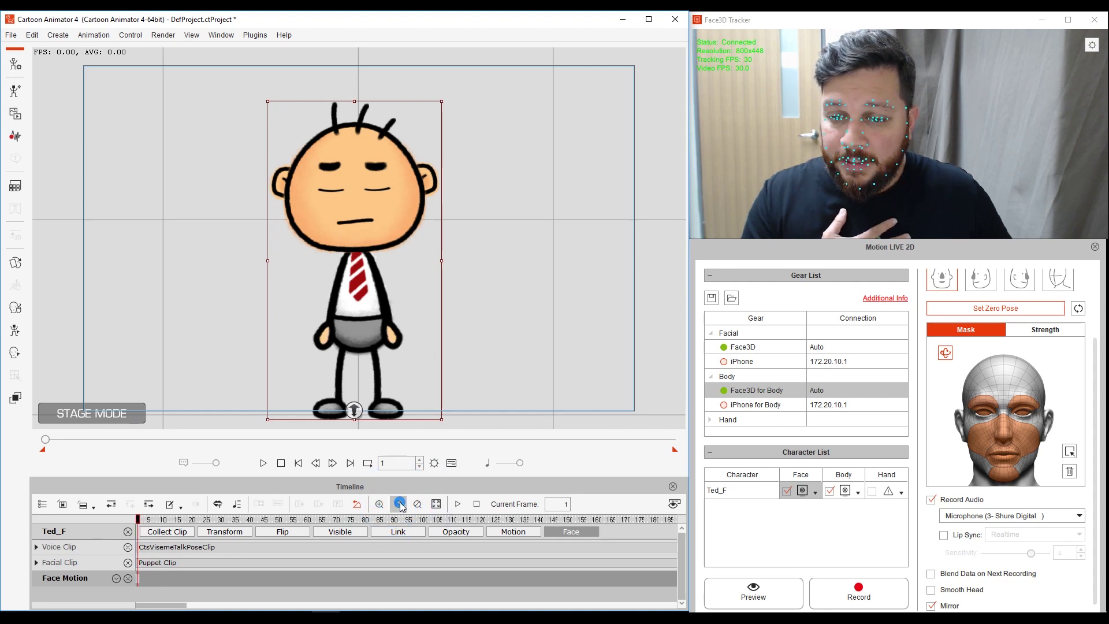
left_click(398, 505)
left_click(400, 505)
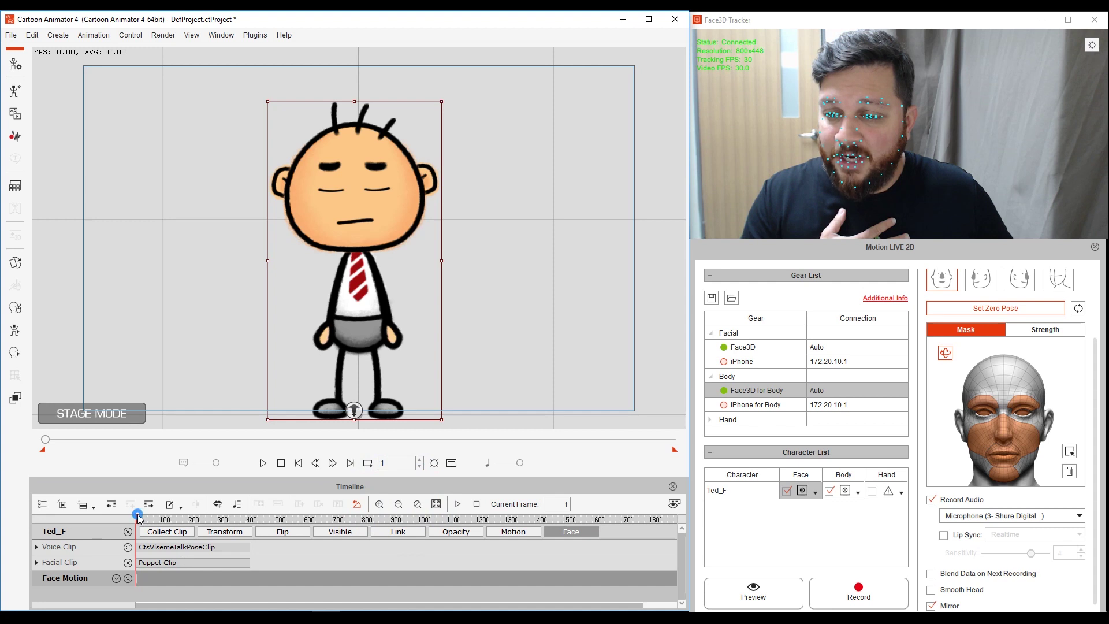
mouse_move(139, 519)
left_mouse_down()
mouse_move(202, 525)
mouse_move(133, 526)
left_mouse_up()
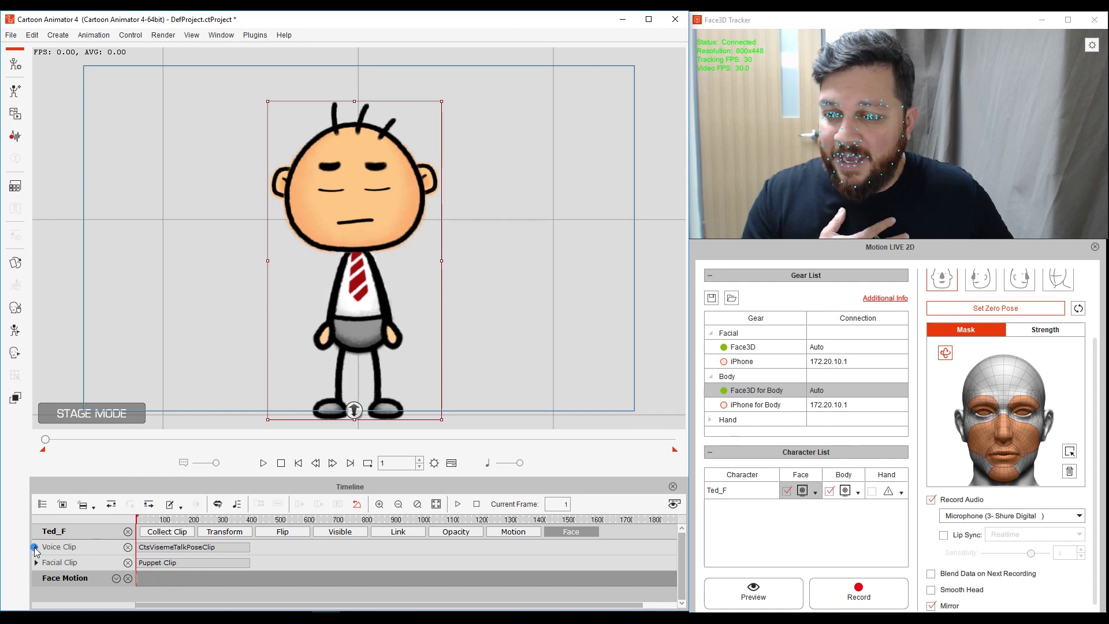
Expand the Voice Clip and Facial Clip tracks to inspect them, then collapse both.
left_click(36, 546)
scroll(173, 558, "down", 1)
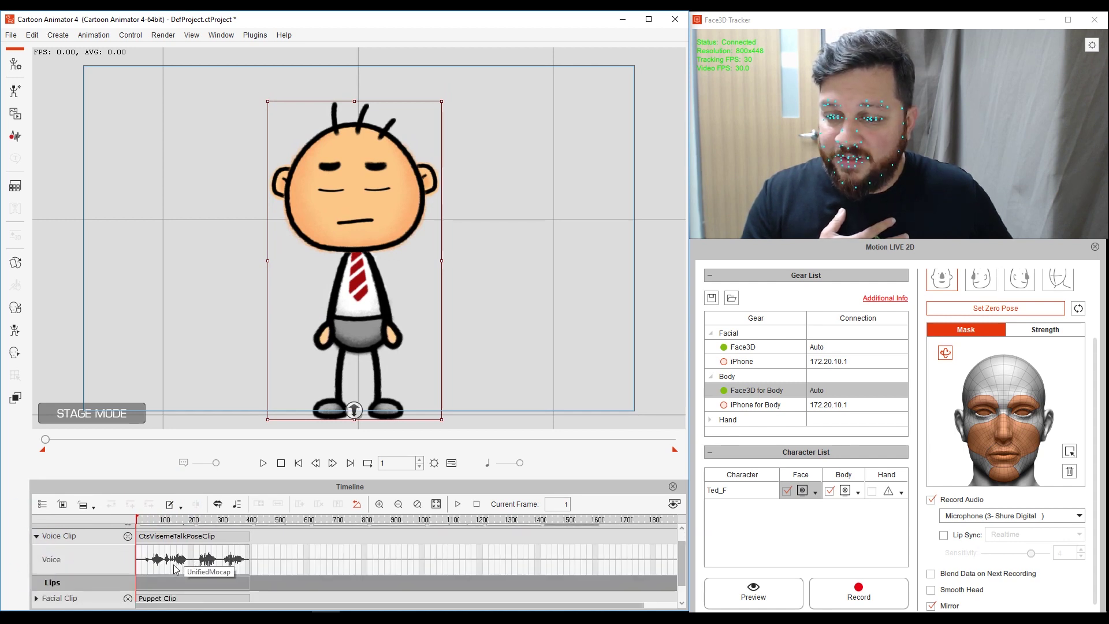
scroll(175, 569, "down", 1)
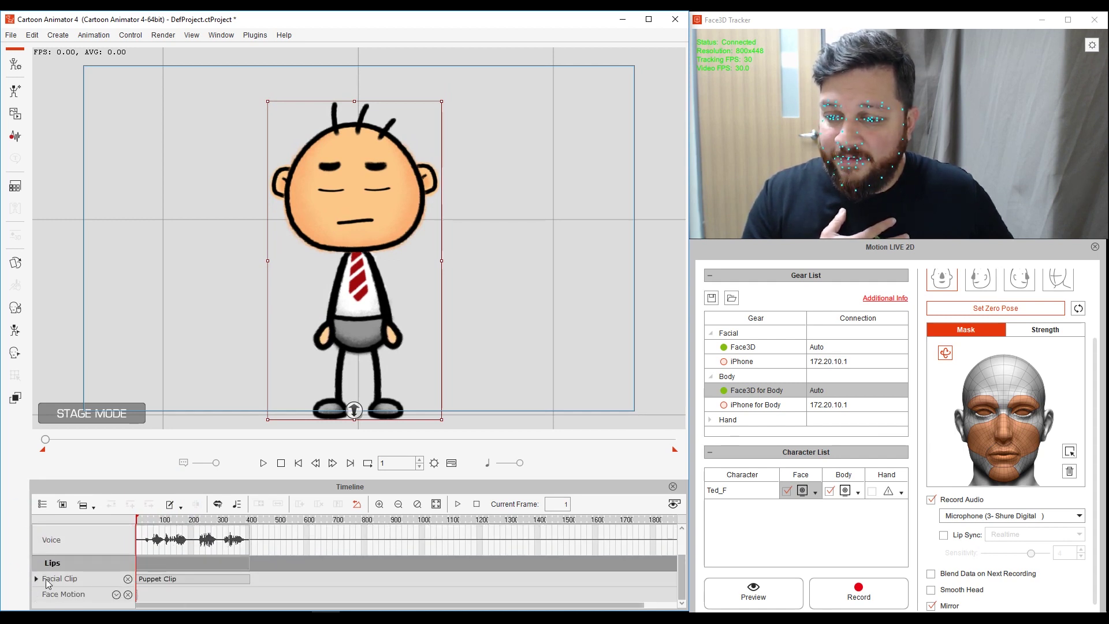
scroll(57, 583, "up", 2)
scroll(122, 576, "down", 2)
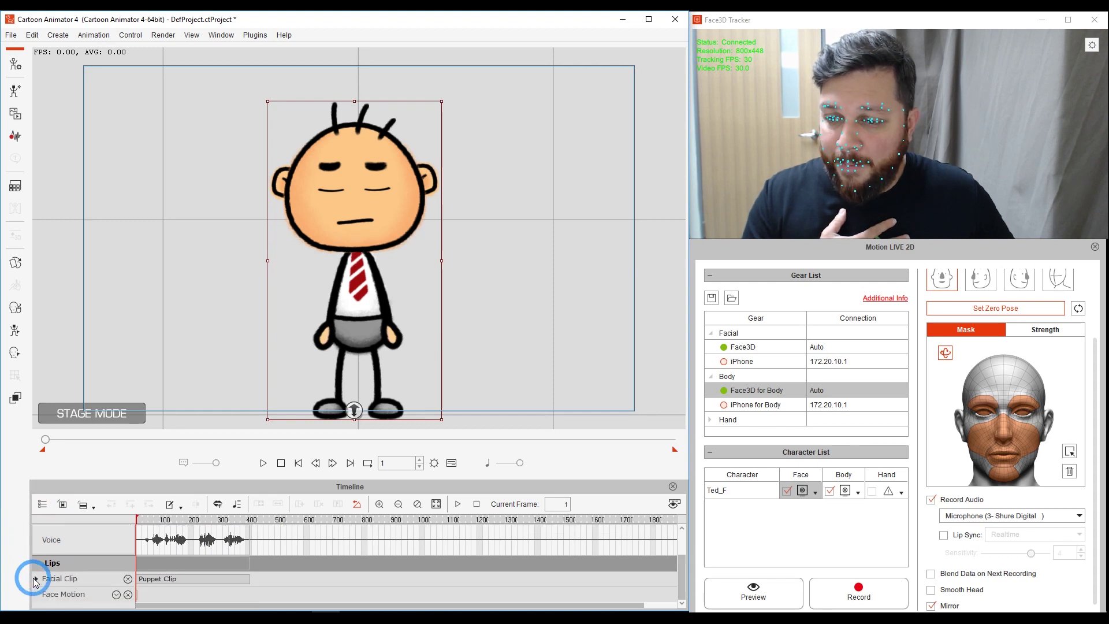
left_click(36, 578)
scroll(174, 569, "down", 3)
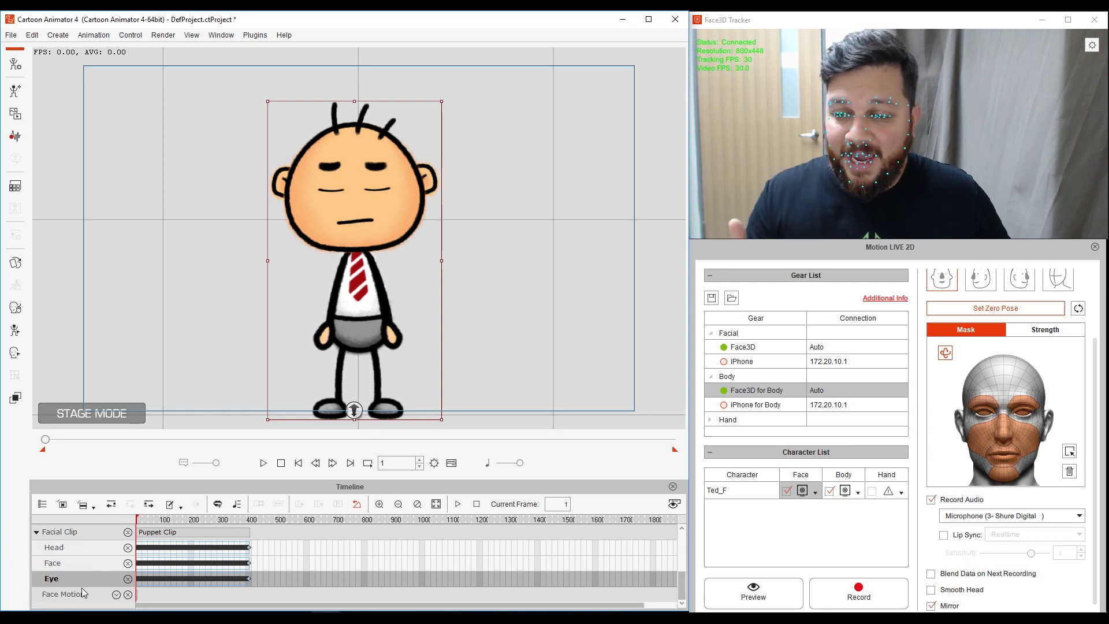
left_click(36, 535)
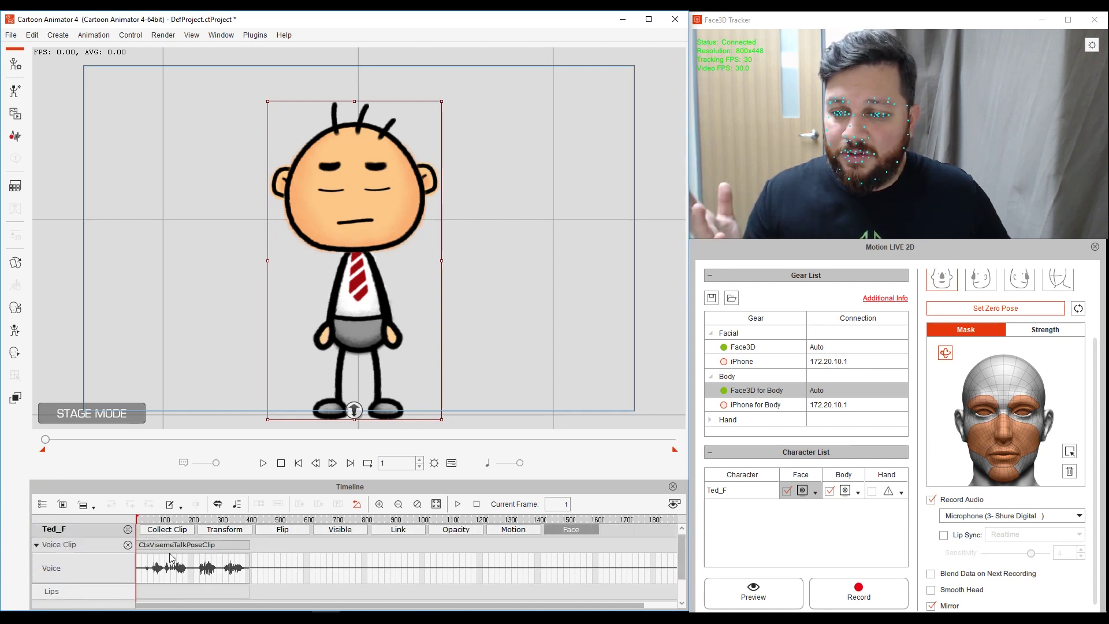
left_click(36, 546)
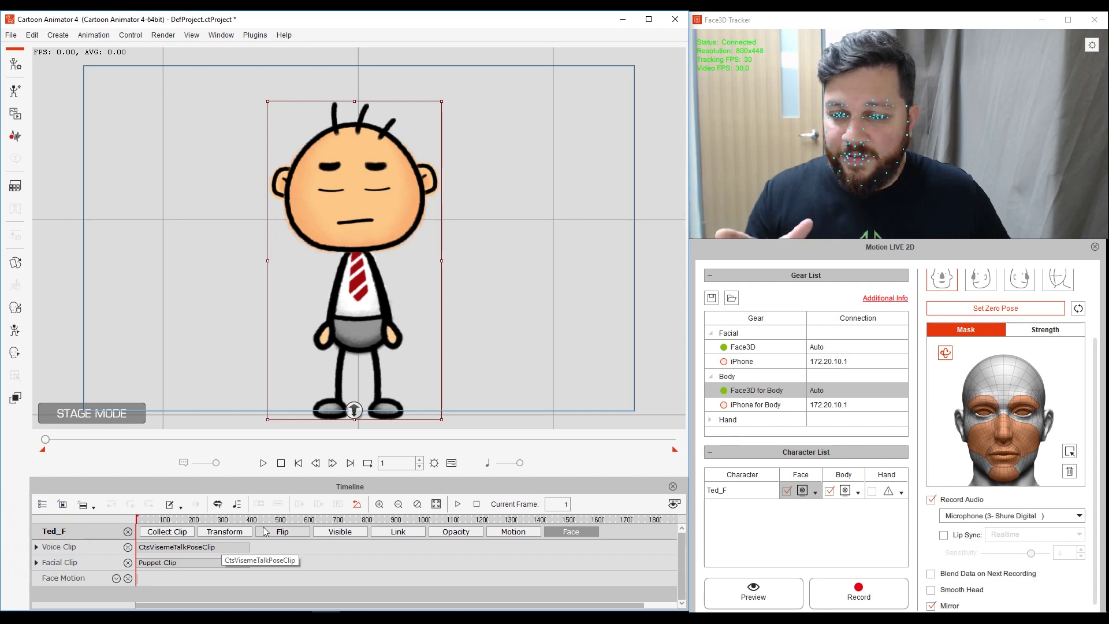
left_click(33, 449)
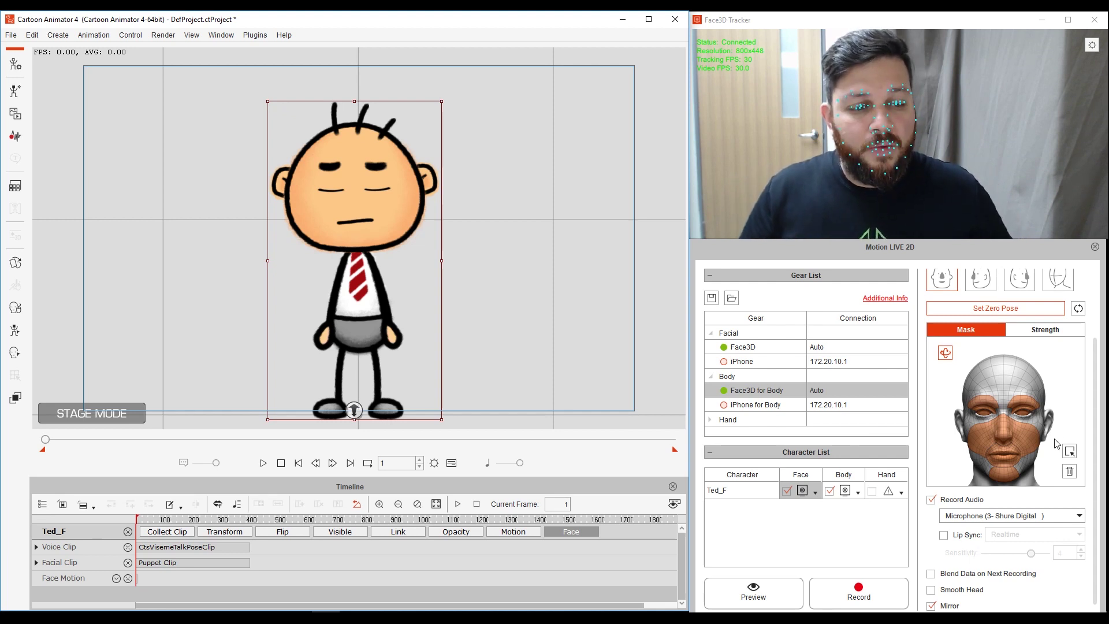
Clear the face mask, add only the left and right eyes, and scrub the recorded animation.
left_click(1069, 472)
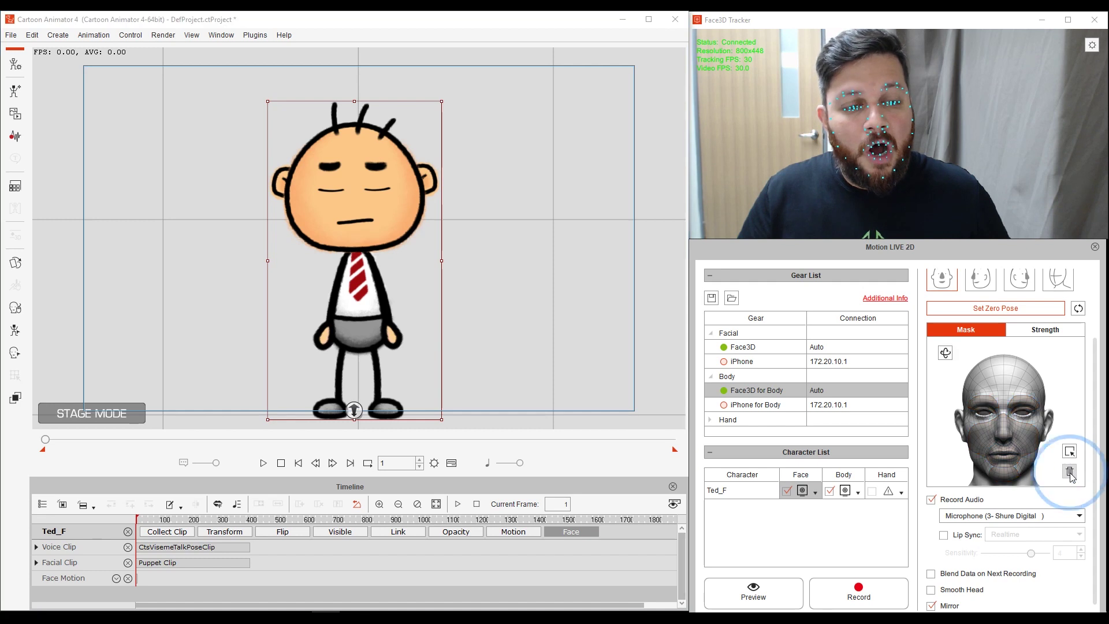
left_click(1020, 411)
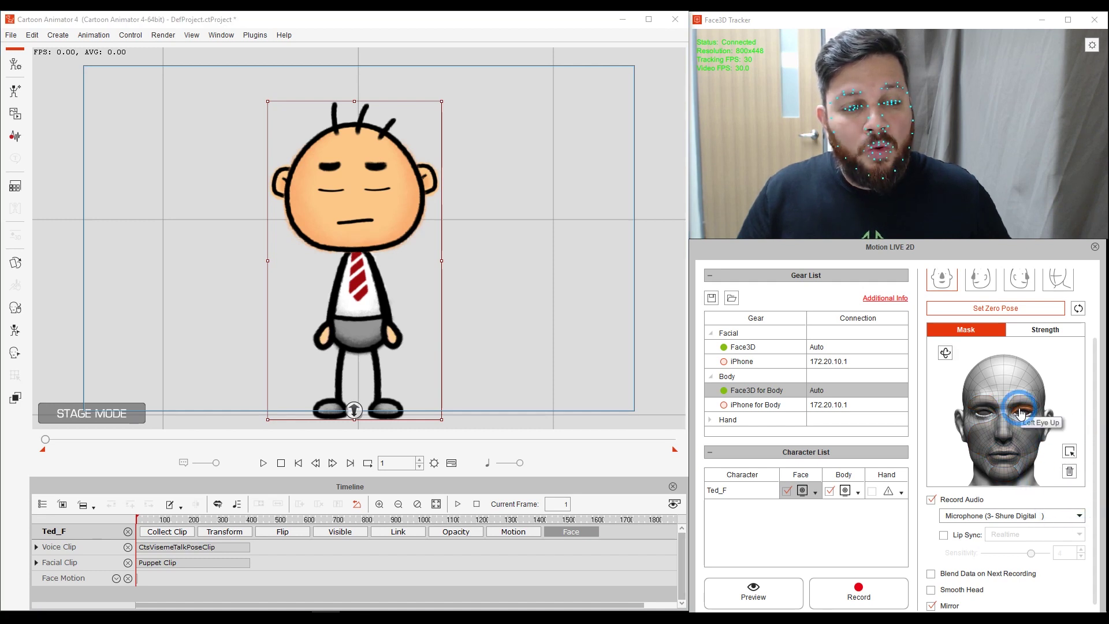
left_click(988, 413)
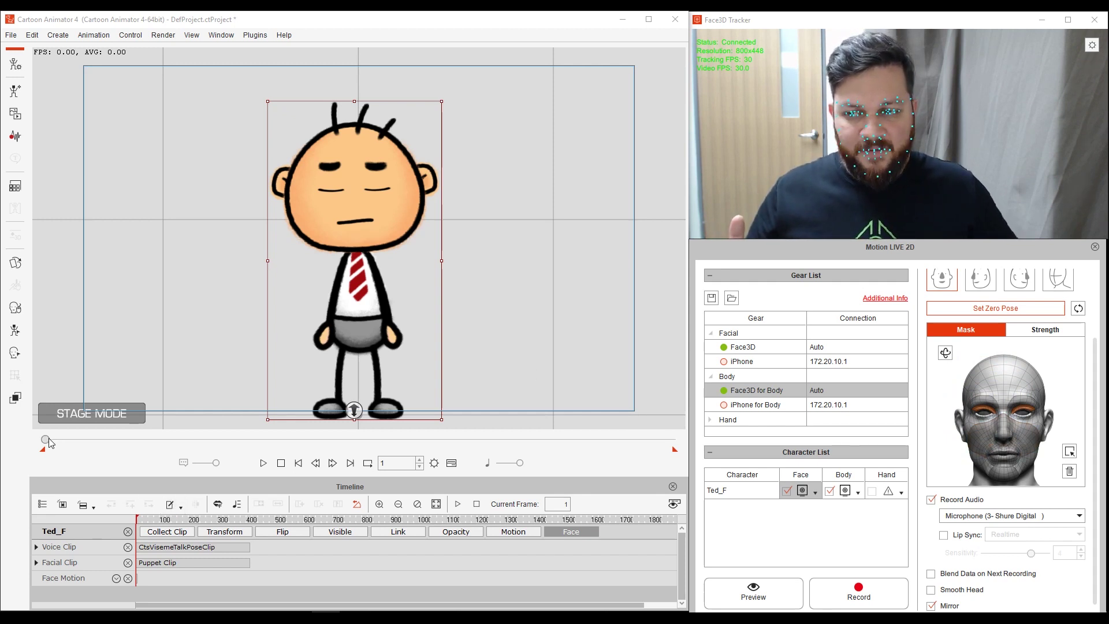
mouse_move(46, 440)
left_mouse_down()
mouse_move(114, 445)
mouse_move(39, 448)
left_mouse_up()
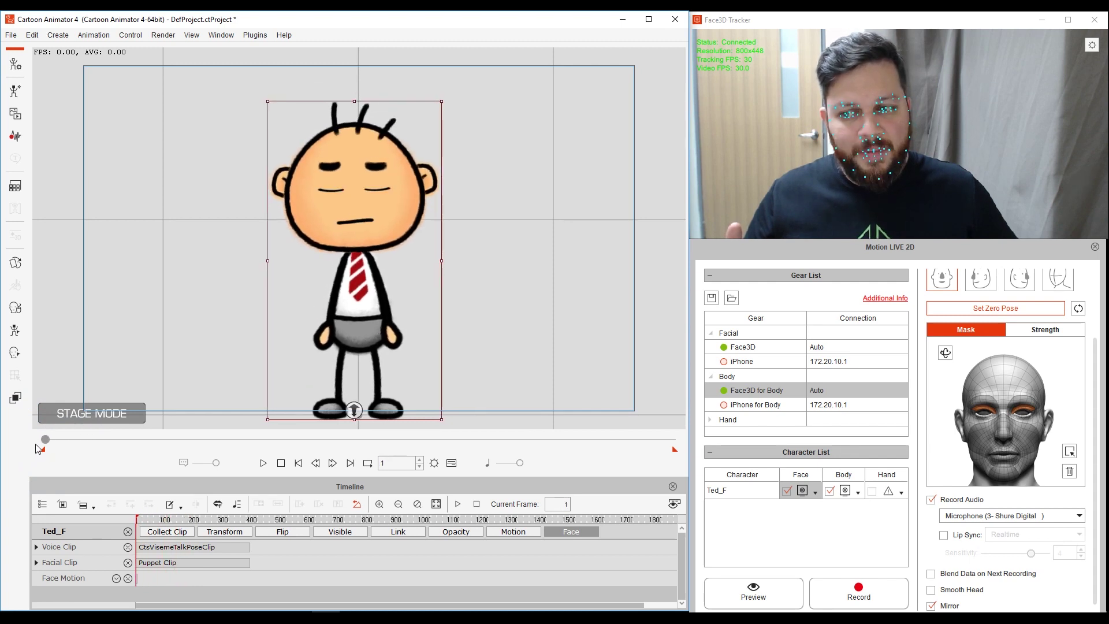
Disable Record Audio, enable Blend Data on Next Recording, and arm recording.
left_click(931, 500)
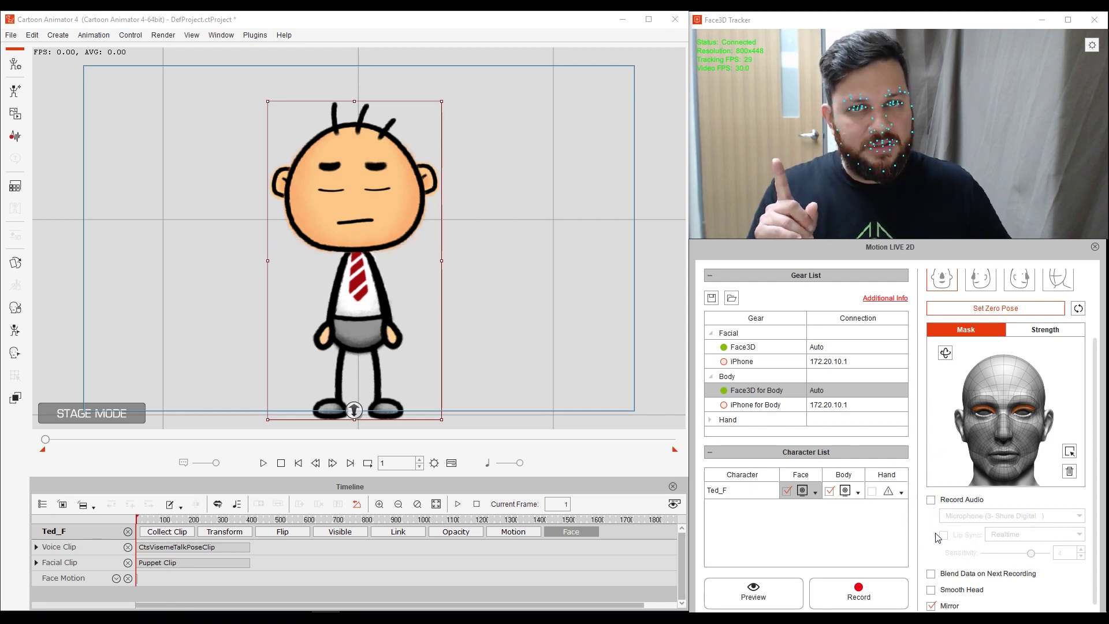
left_click(931, 573)
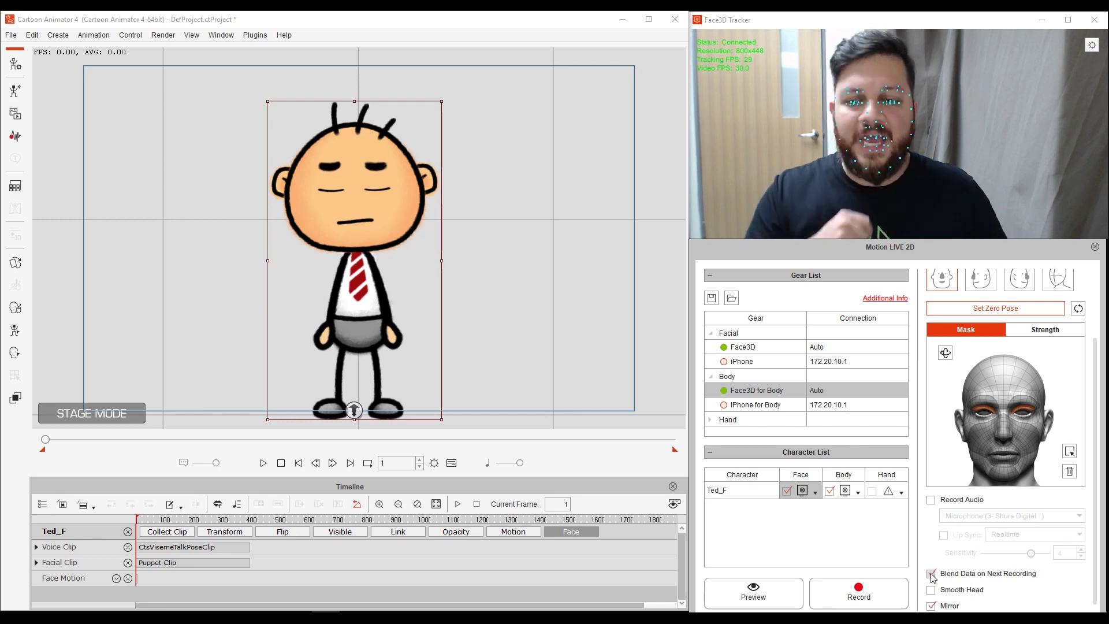
left_click(873, 593)
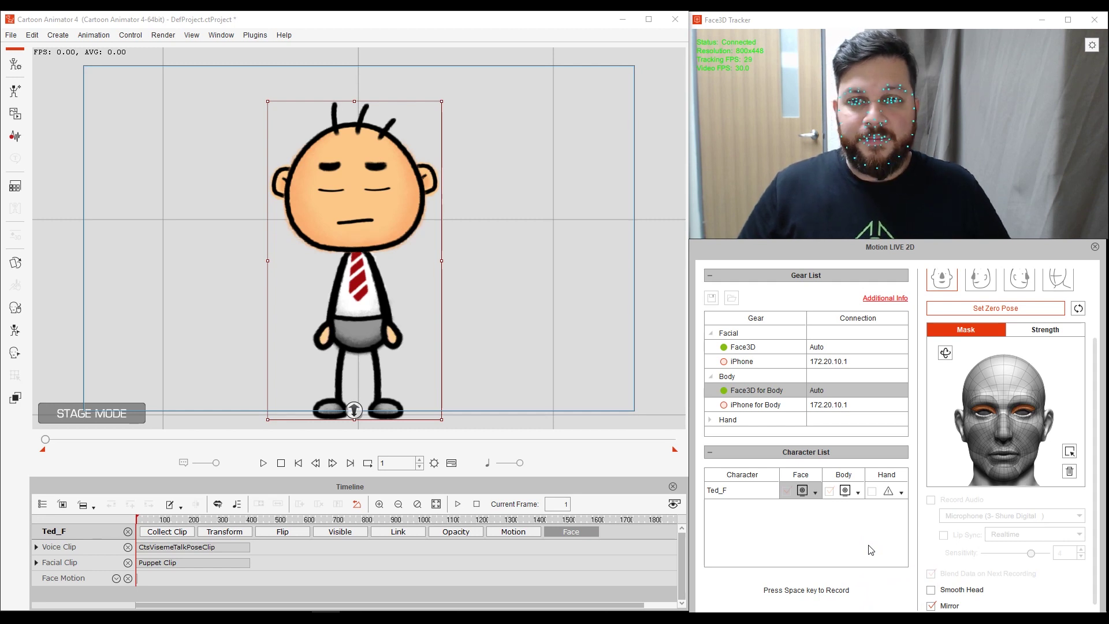
Record a blended eye-only take for Ted_F ending at frame 367.
key("space")
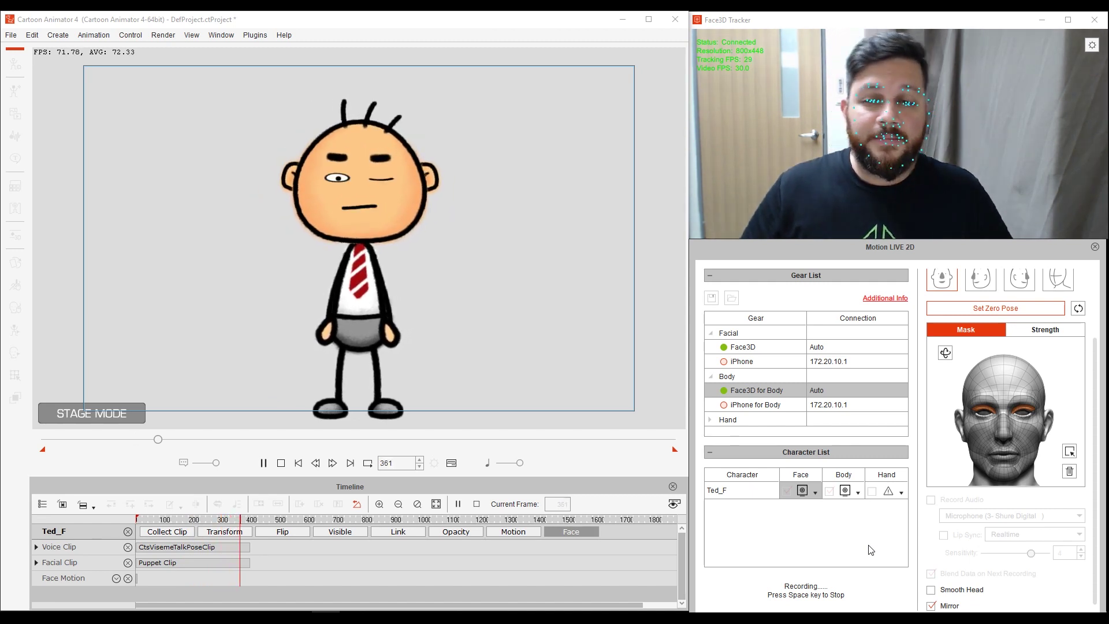
key("space")
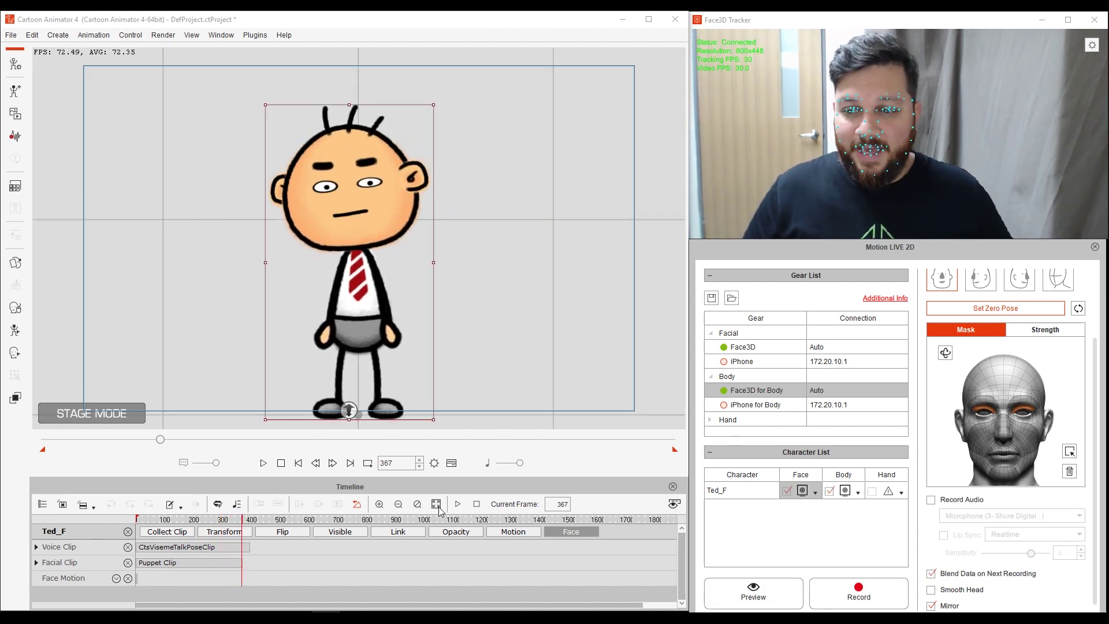
Rewind and play Ted_F's blended clip to review the new eye movements, then pause.
left_click(281, 463)
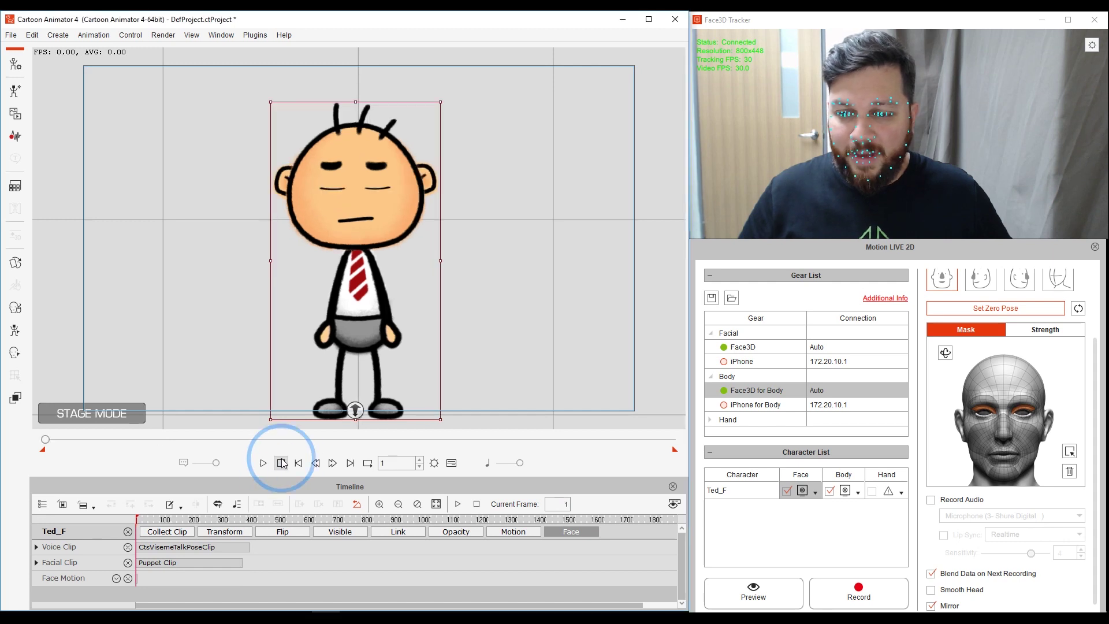
left_click(264, 464)
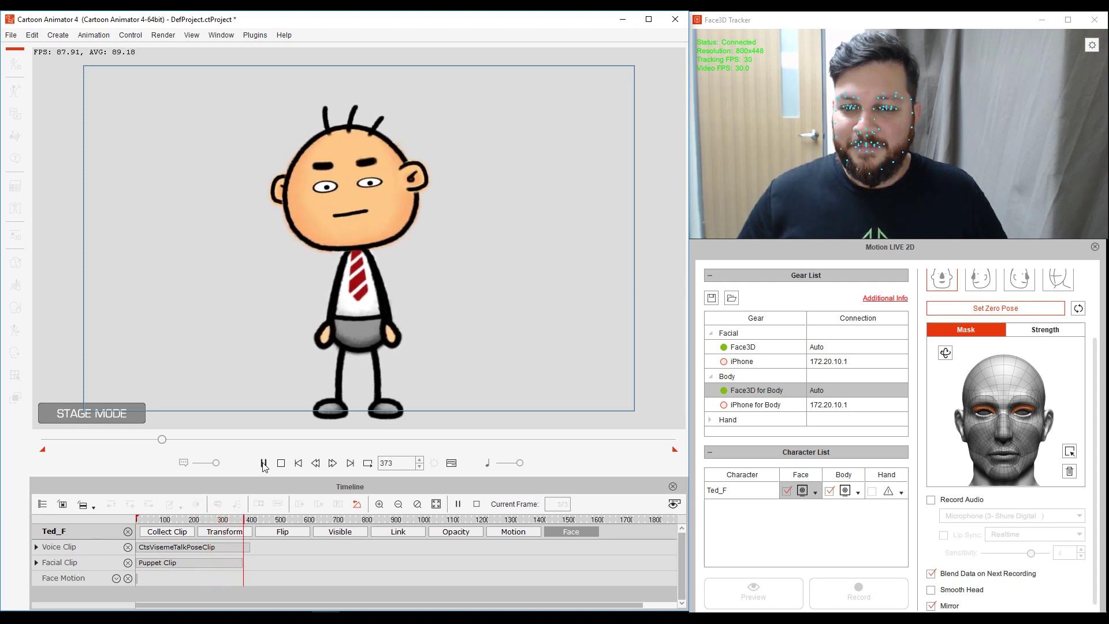
left_click(263, 466)
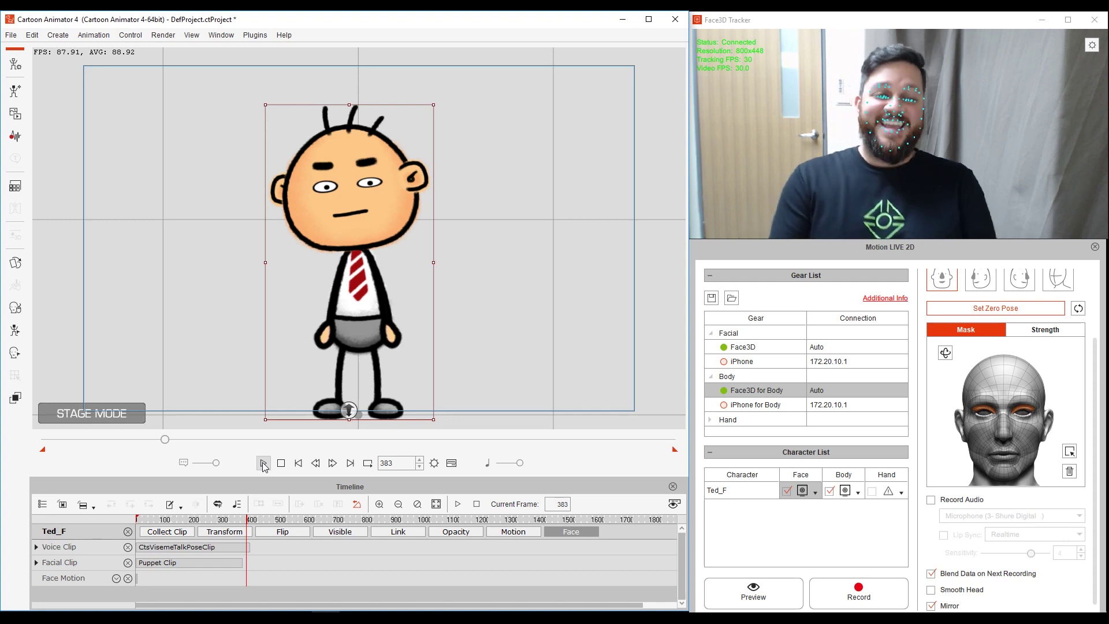